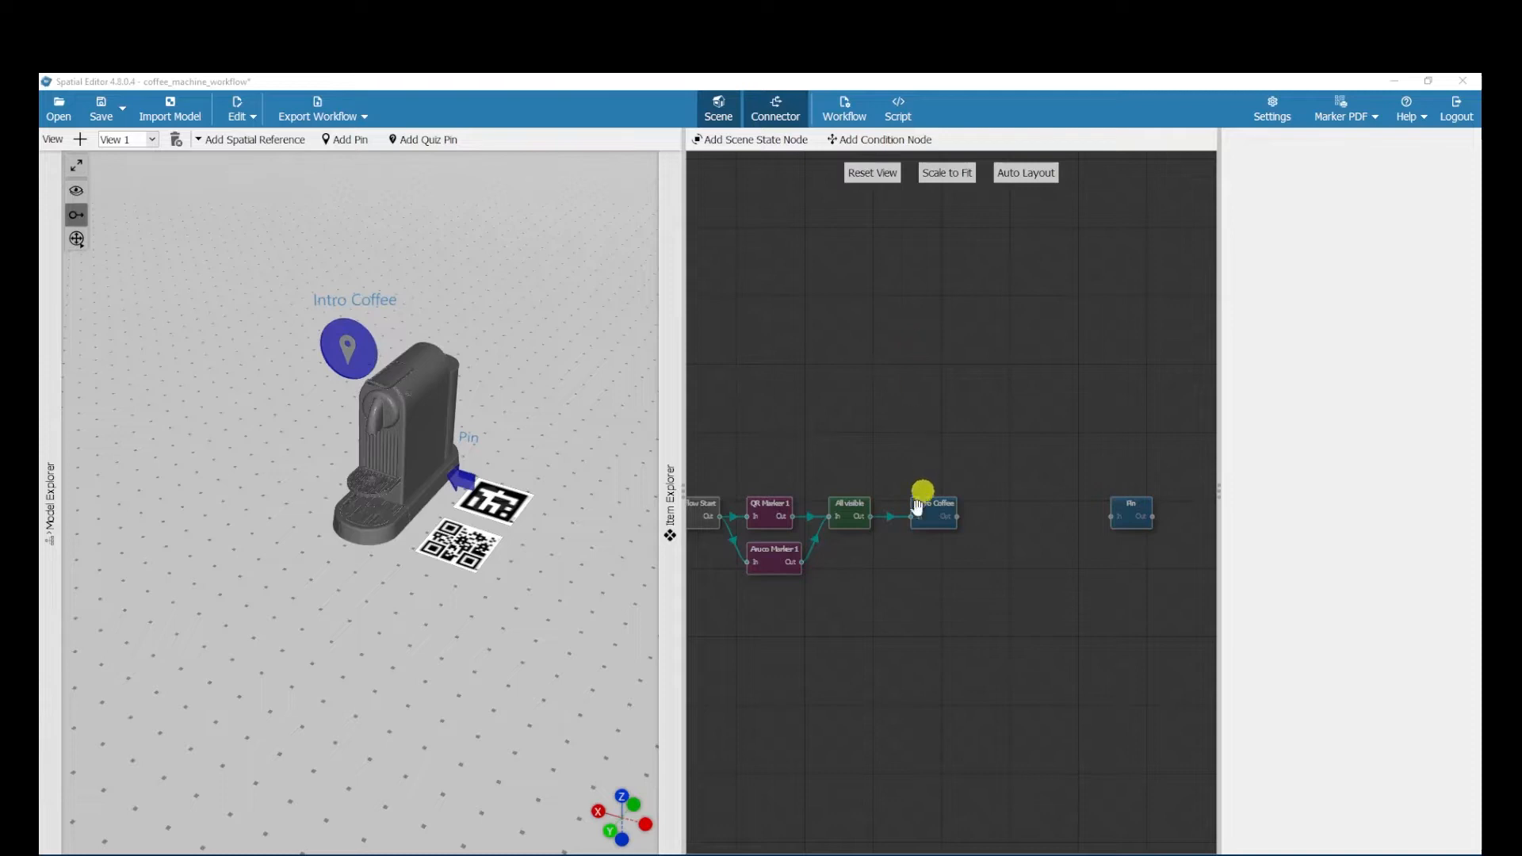
Add a scene state node after the Intro Coffee node and name it "Interactable"
click(852, 510)
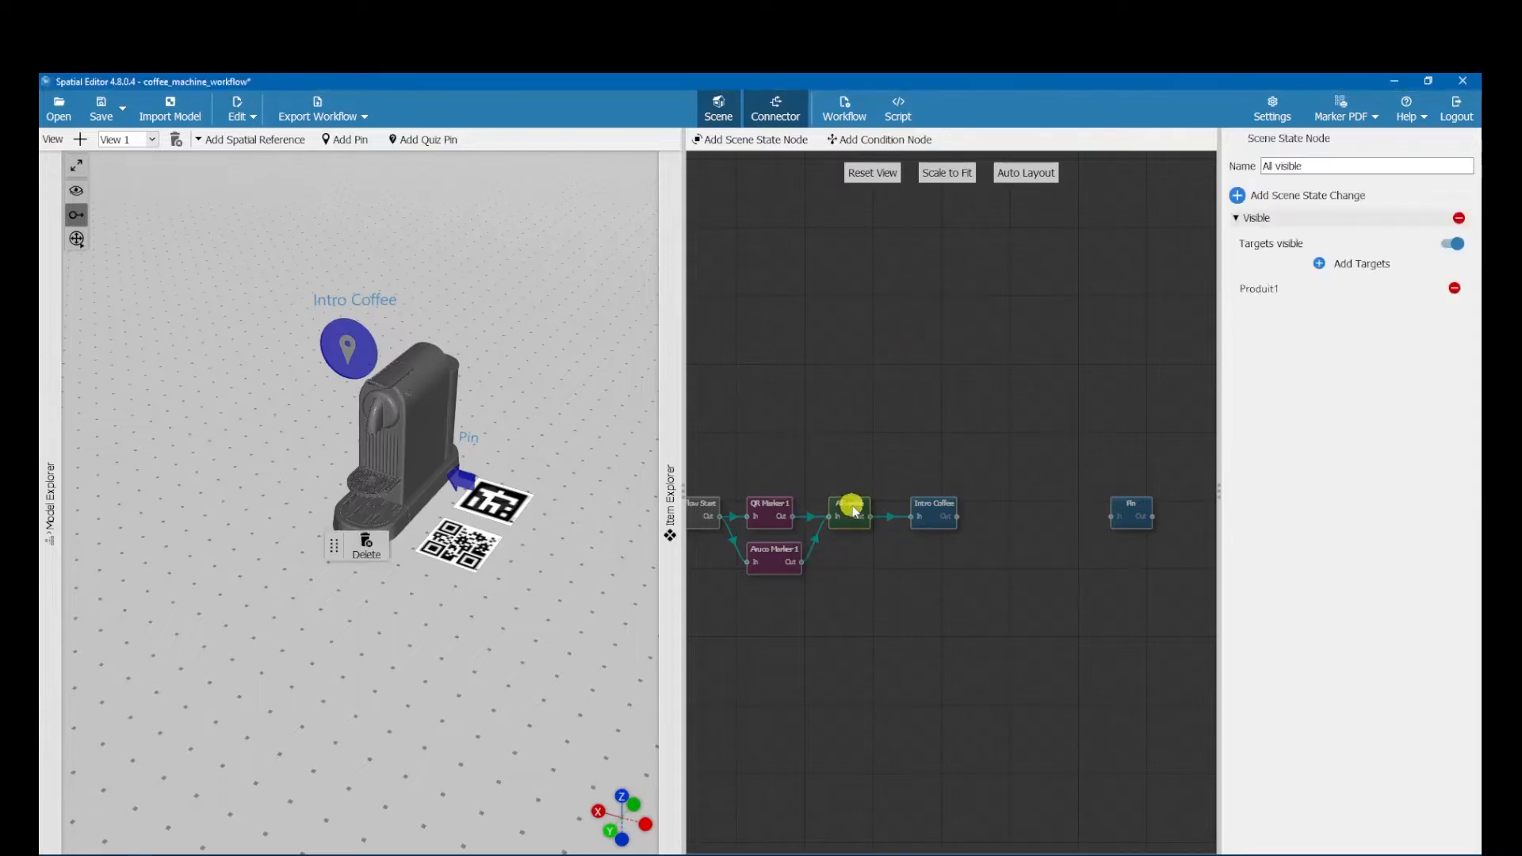
click(942, 513)
click(774, 143)
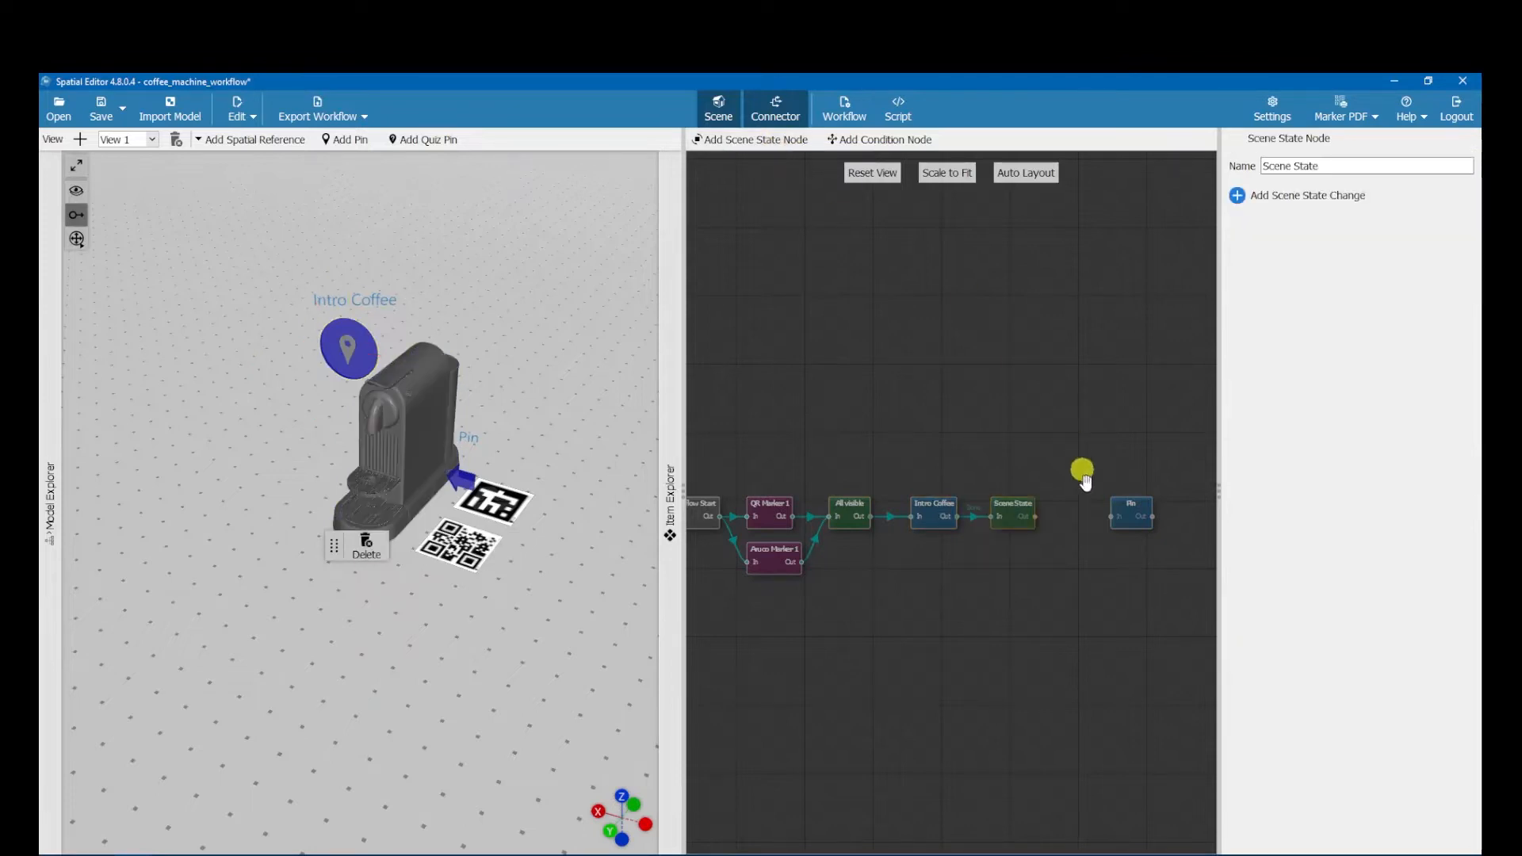
triple_click(1296, 165)
text(Interactable)
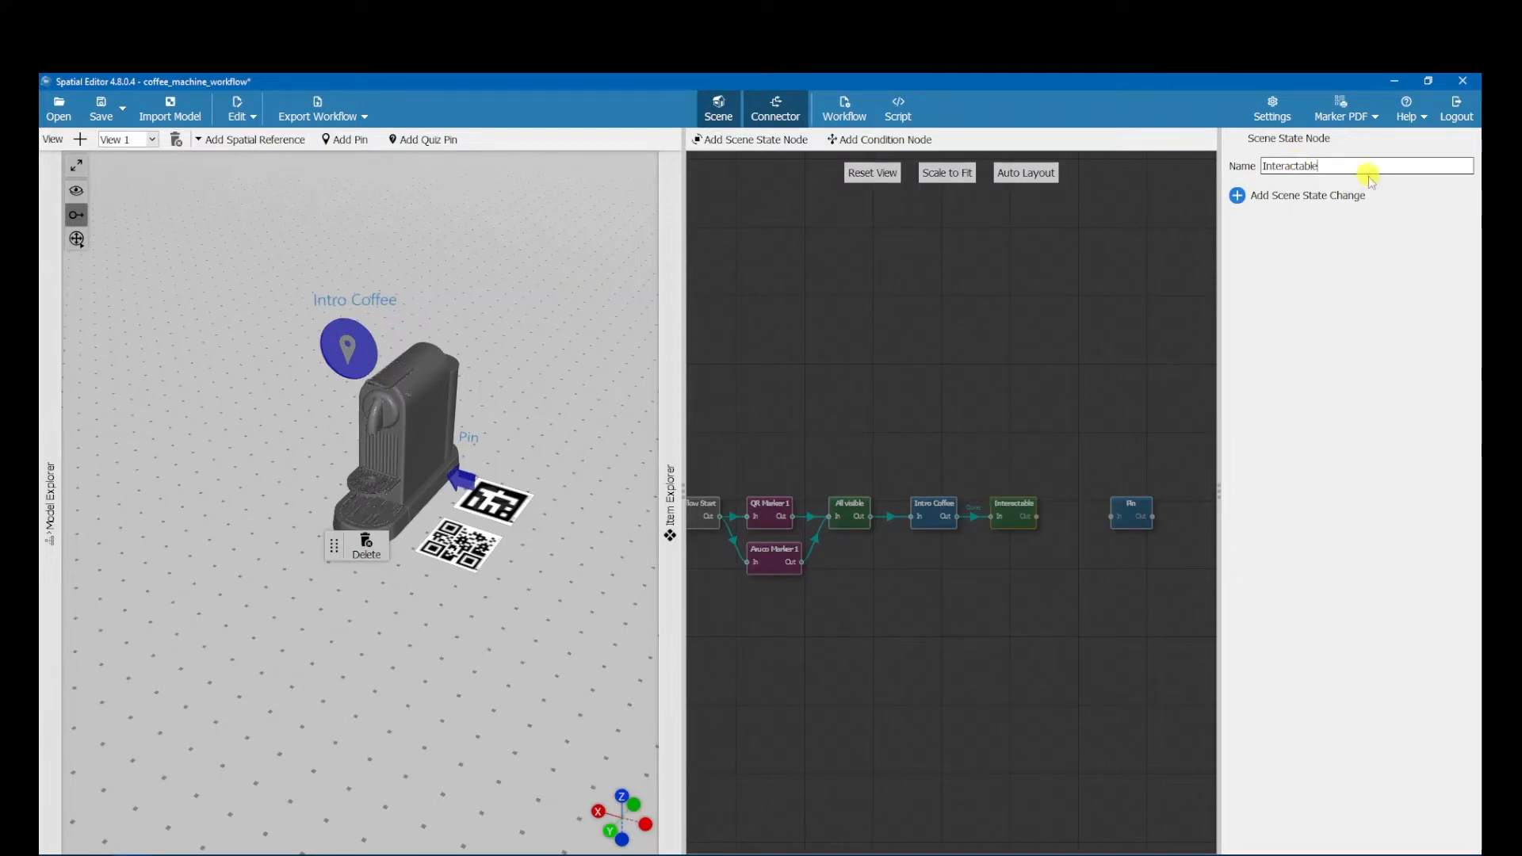
Add an Interactable state change to the Interactable node and connect the node's output to the Pin node
click(1239, 195)
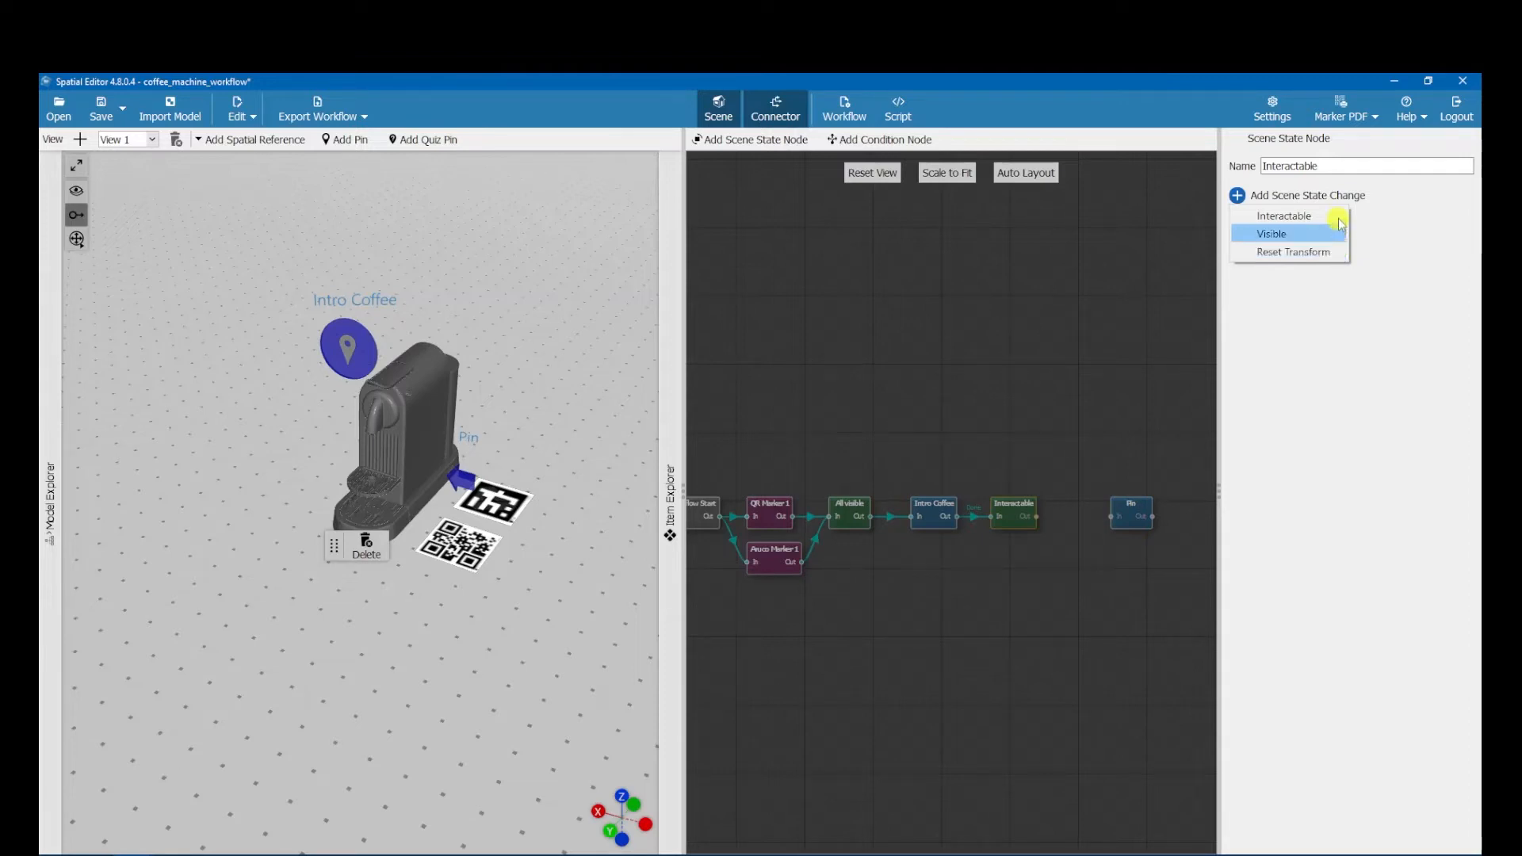
click(1327, 222)
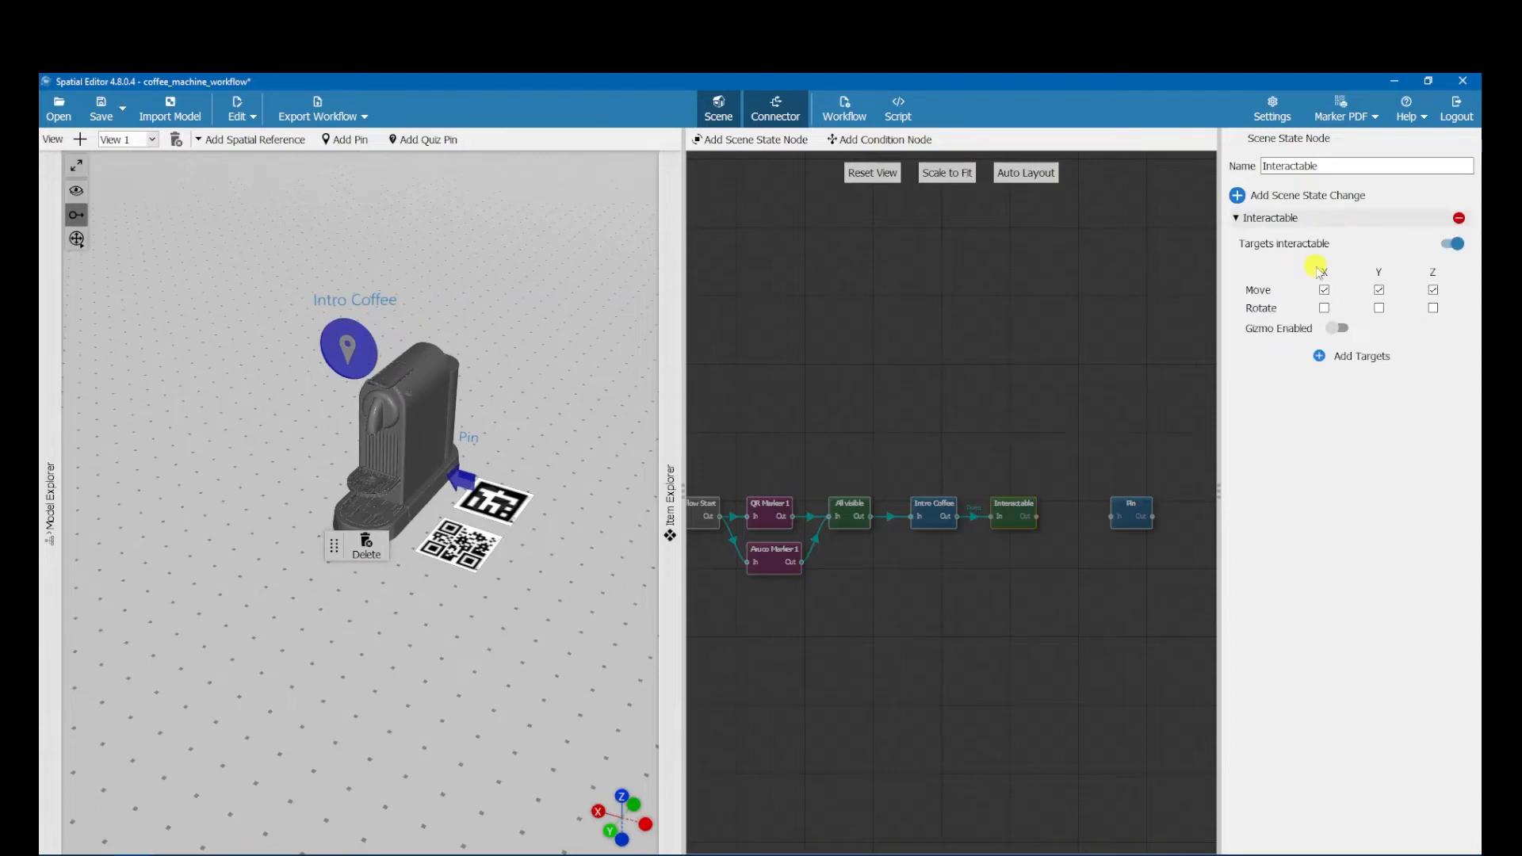
drag(1038, 517, 1114, 516)
Try the transform gizmos on the lever and cup support, moving the cup support to about 337.21 mm in Y
click(381, 420)
click(349, 529)
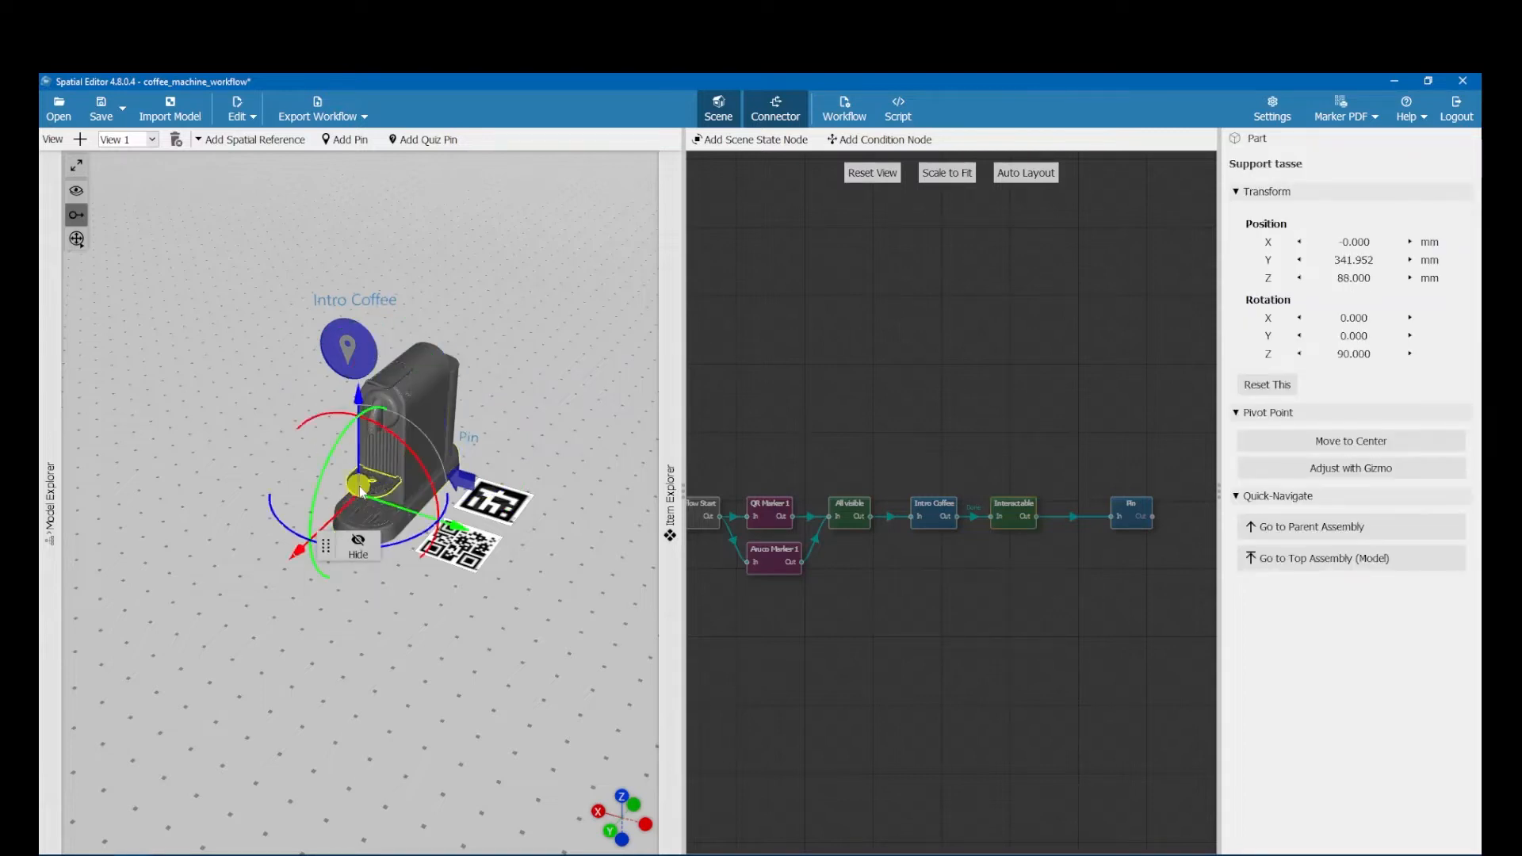
click(397, 378)
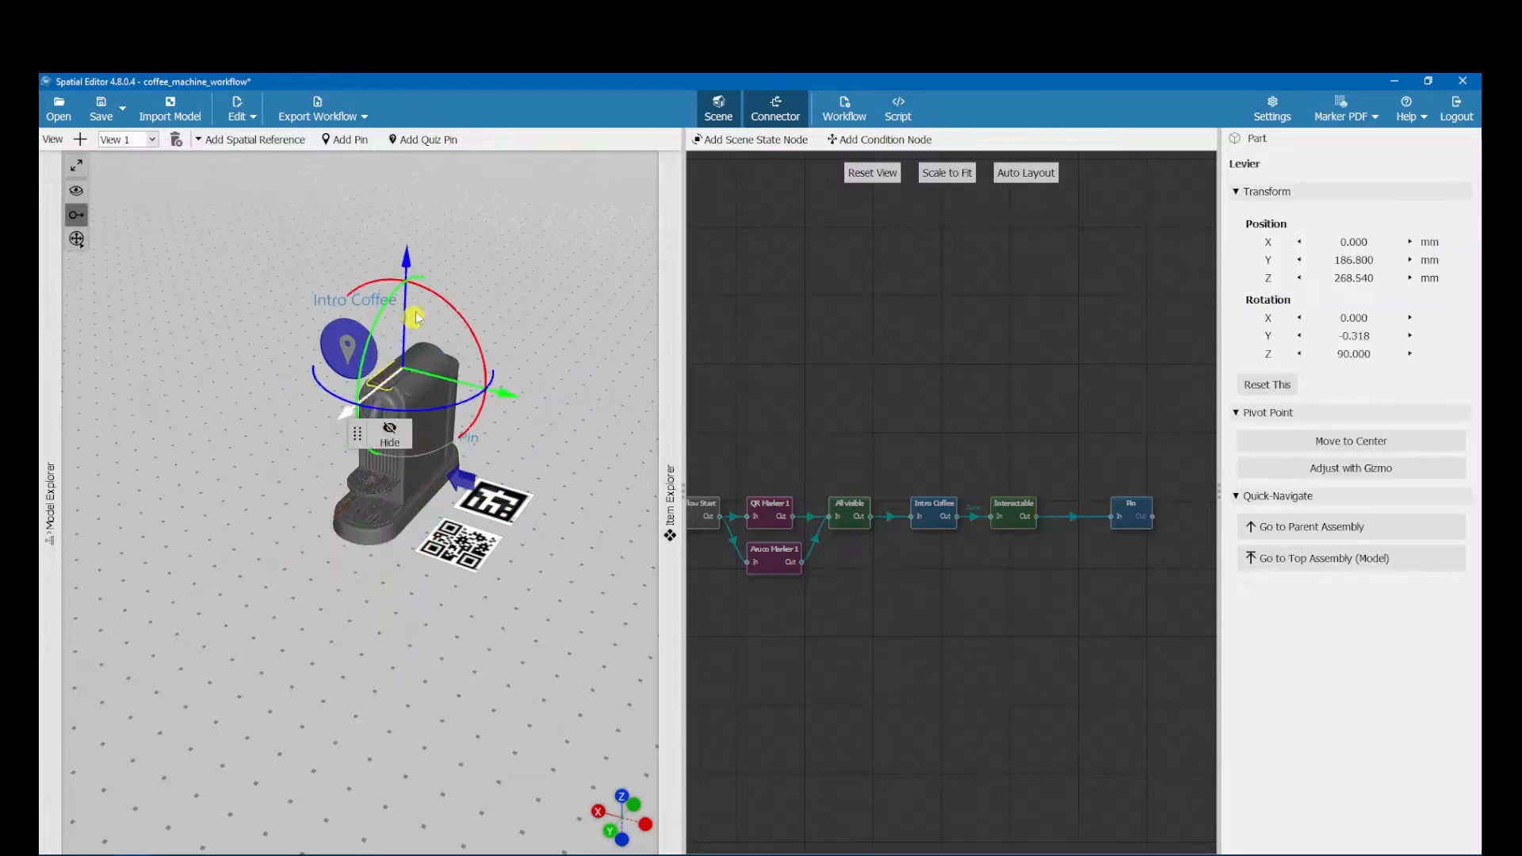
mouse_move(380, 328)
mouse_down()
mouse_move(408, 287)
mouse_move(379, 323)
mouse_up()
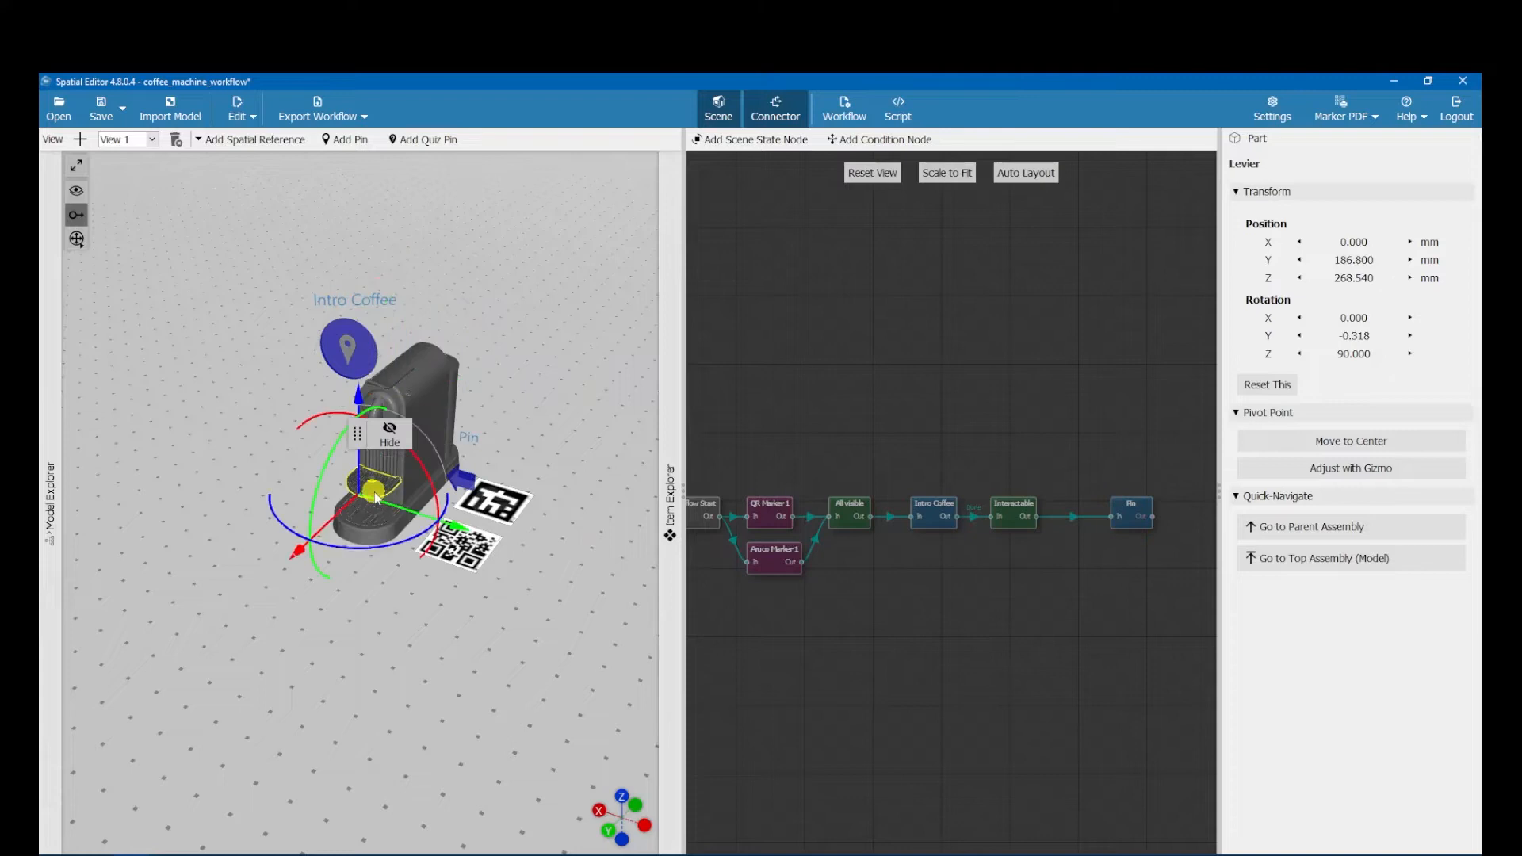
click(373, 485)
mouse_move(297, 545)
mouse_down()
mouse_move(278, 553)
mouse_move(290, 536)
mouse_up()
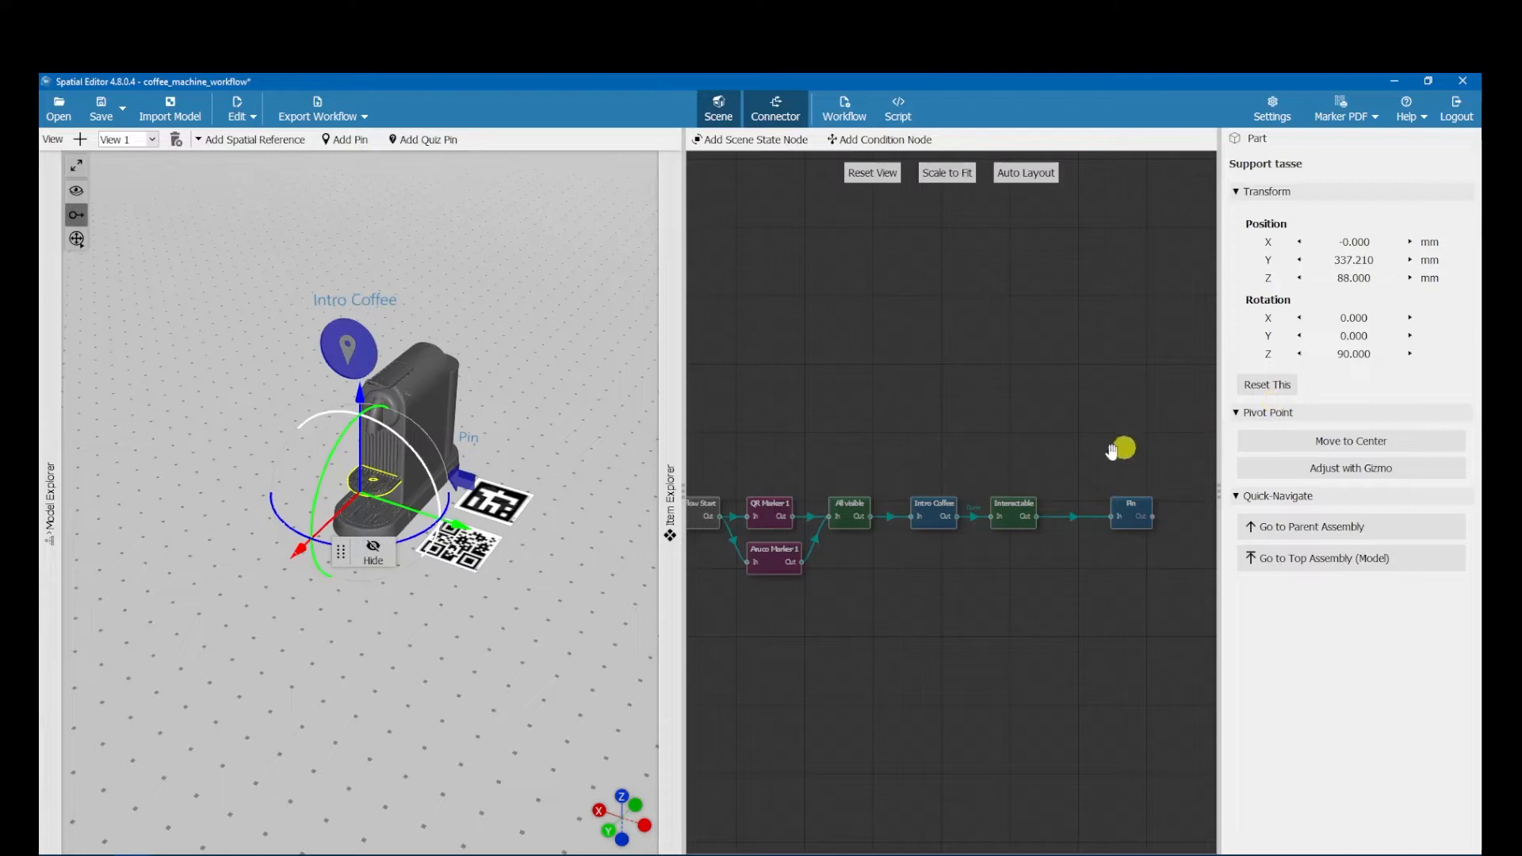
Add the Support tasse part as a target of the Interactable node's state change
click(1001, 518)
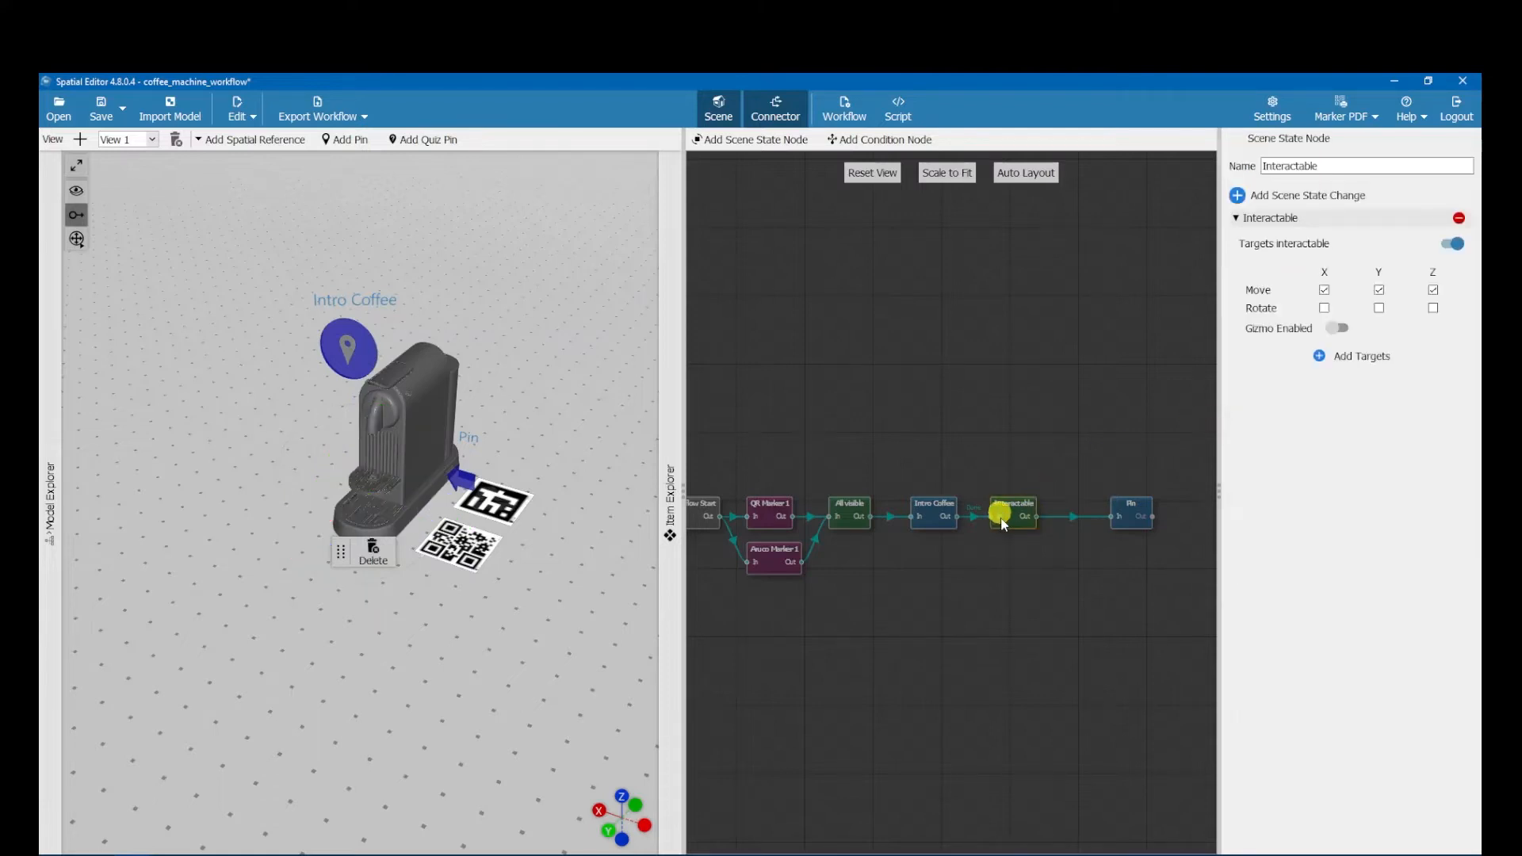
click(1317, 355)
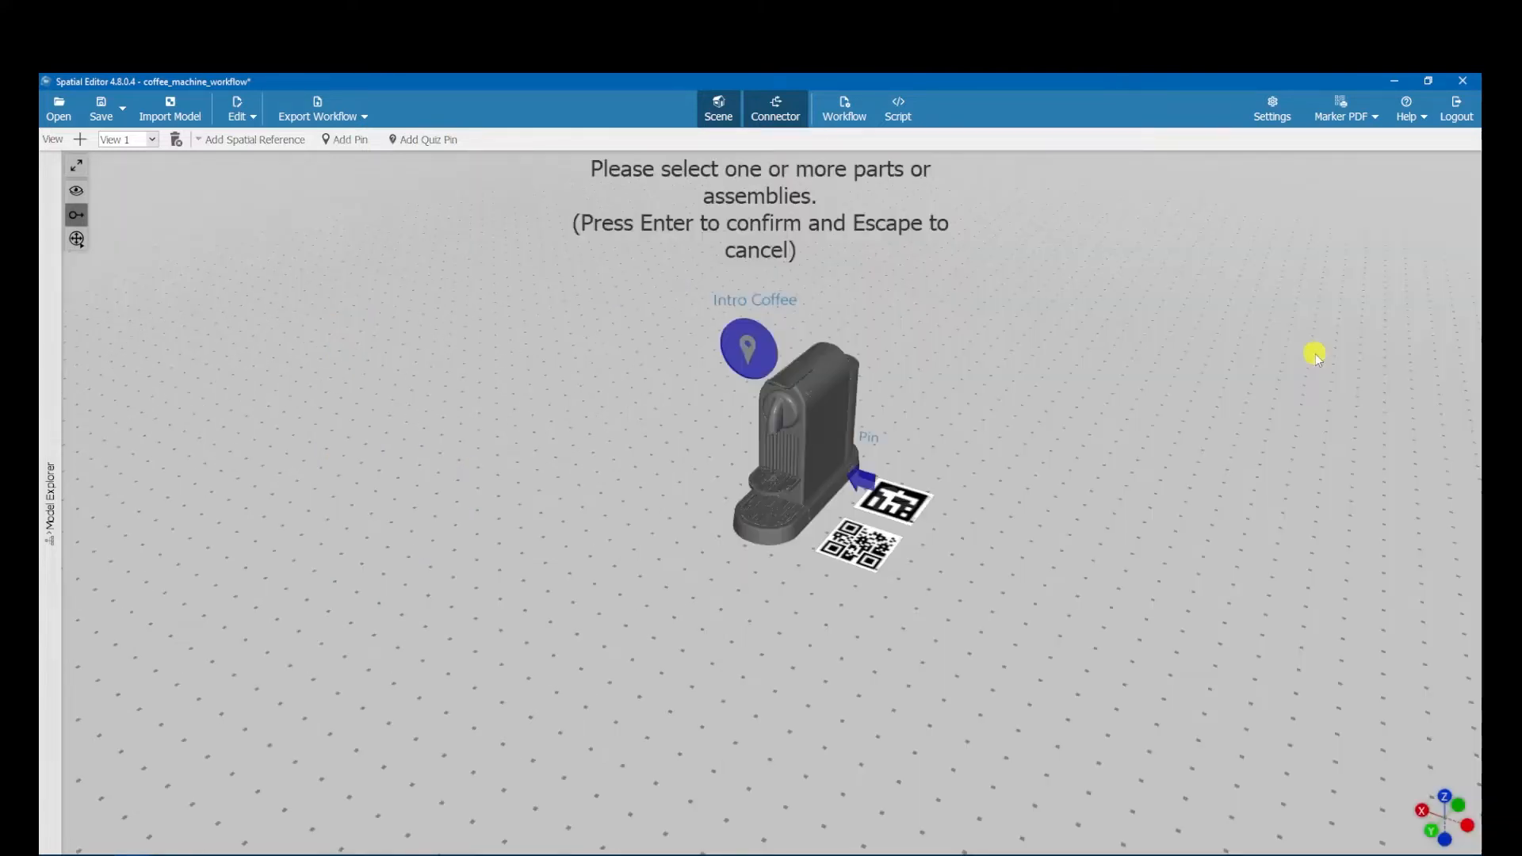
click(757, 479)
key(Return)
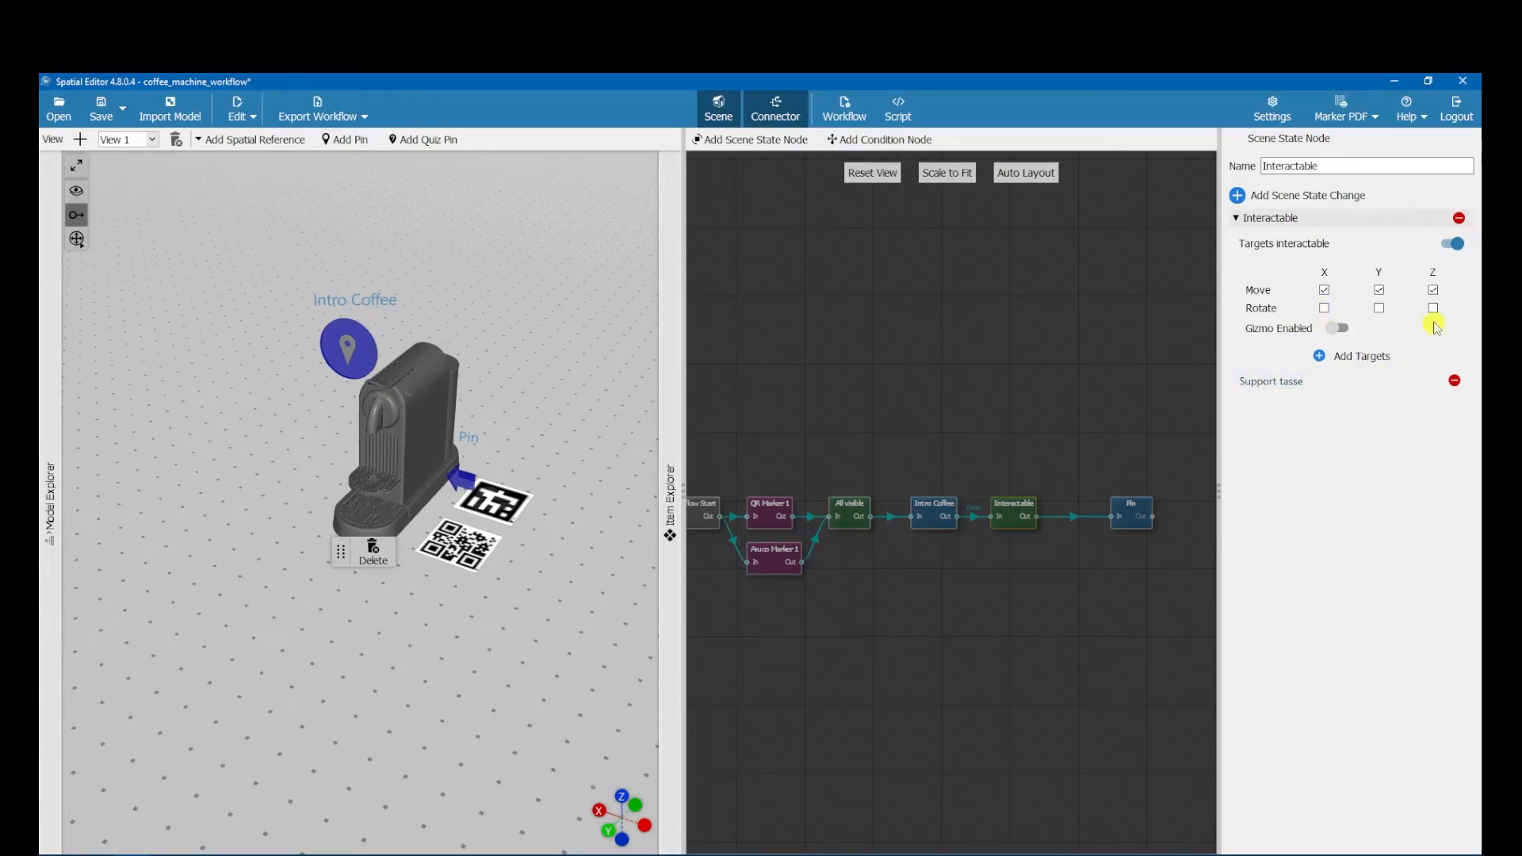
Add a scene state node after the Pin node with a Reset Transform change and name it "Reset model"
drag(1118, 555, 913, 587)
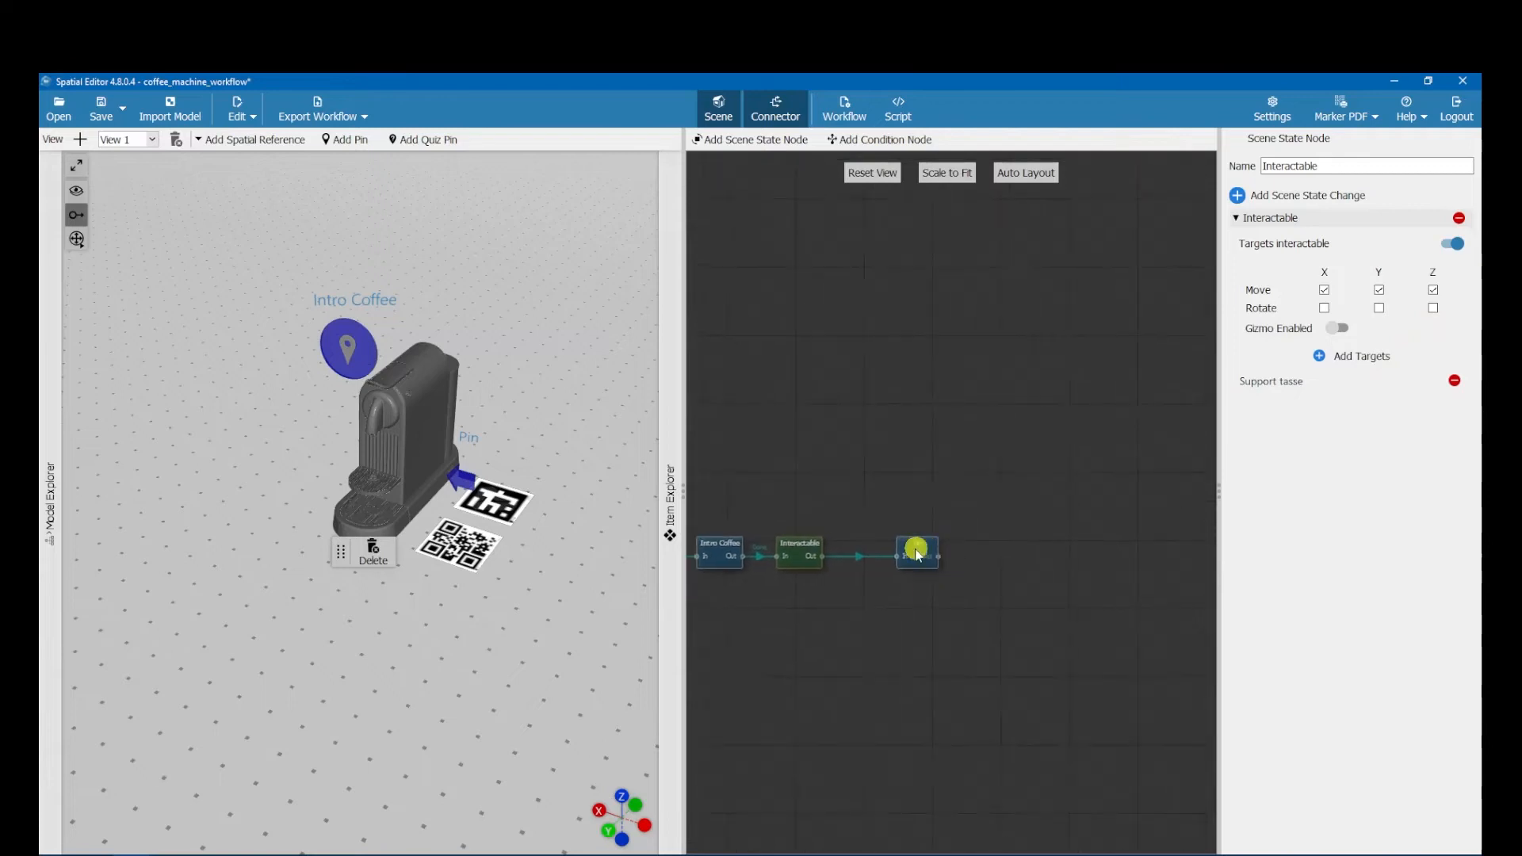
click(917, 555)
click(764, 138)
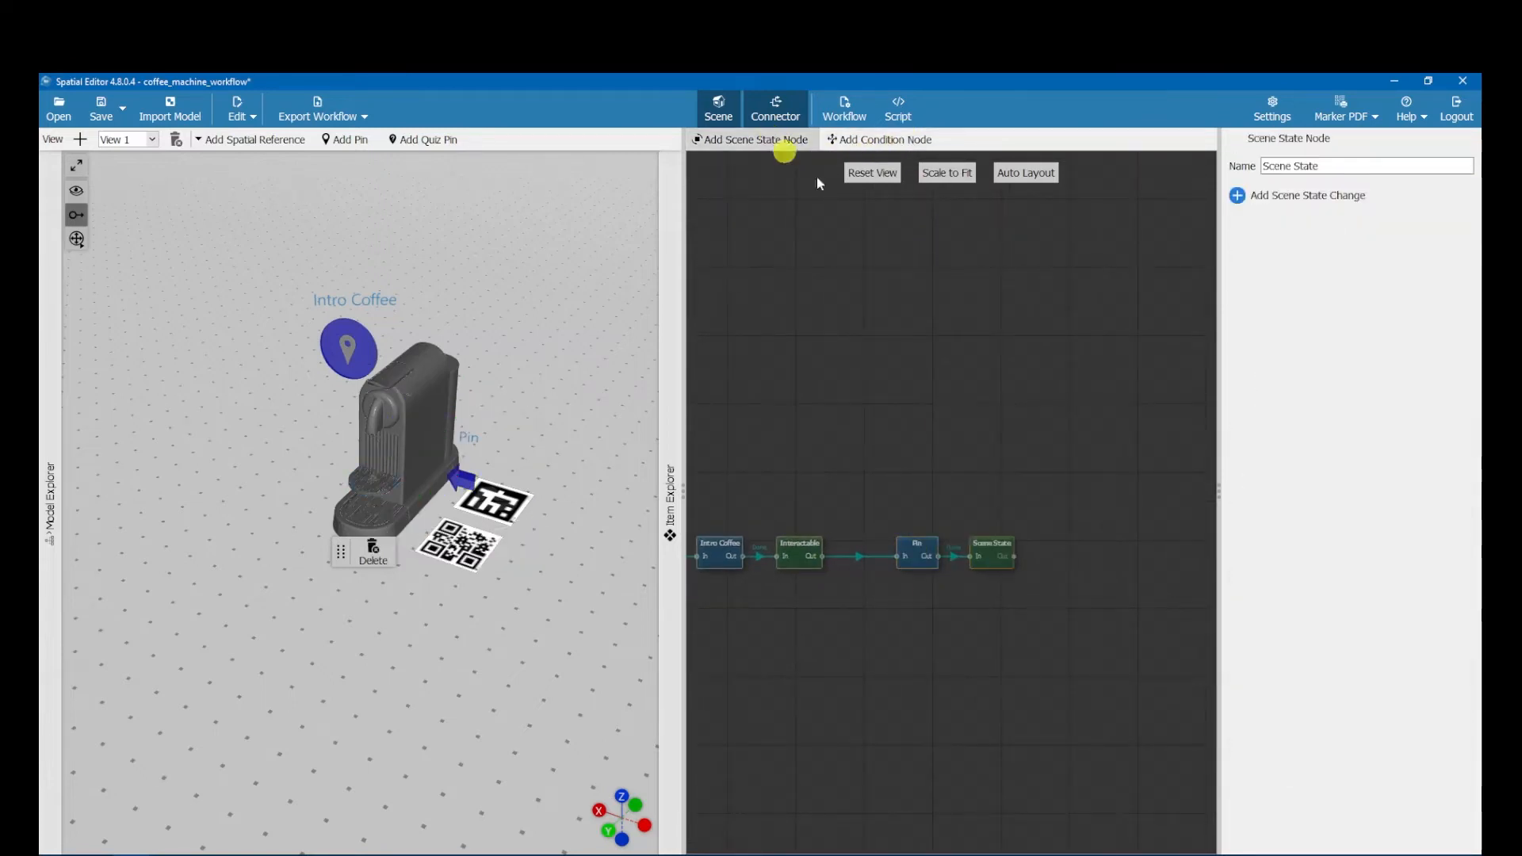
click(1237, 194)
click(1275, 252)
triple_click(1354, 168)
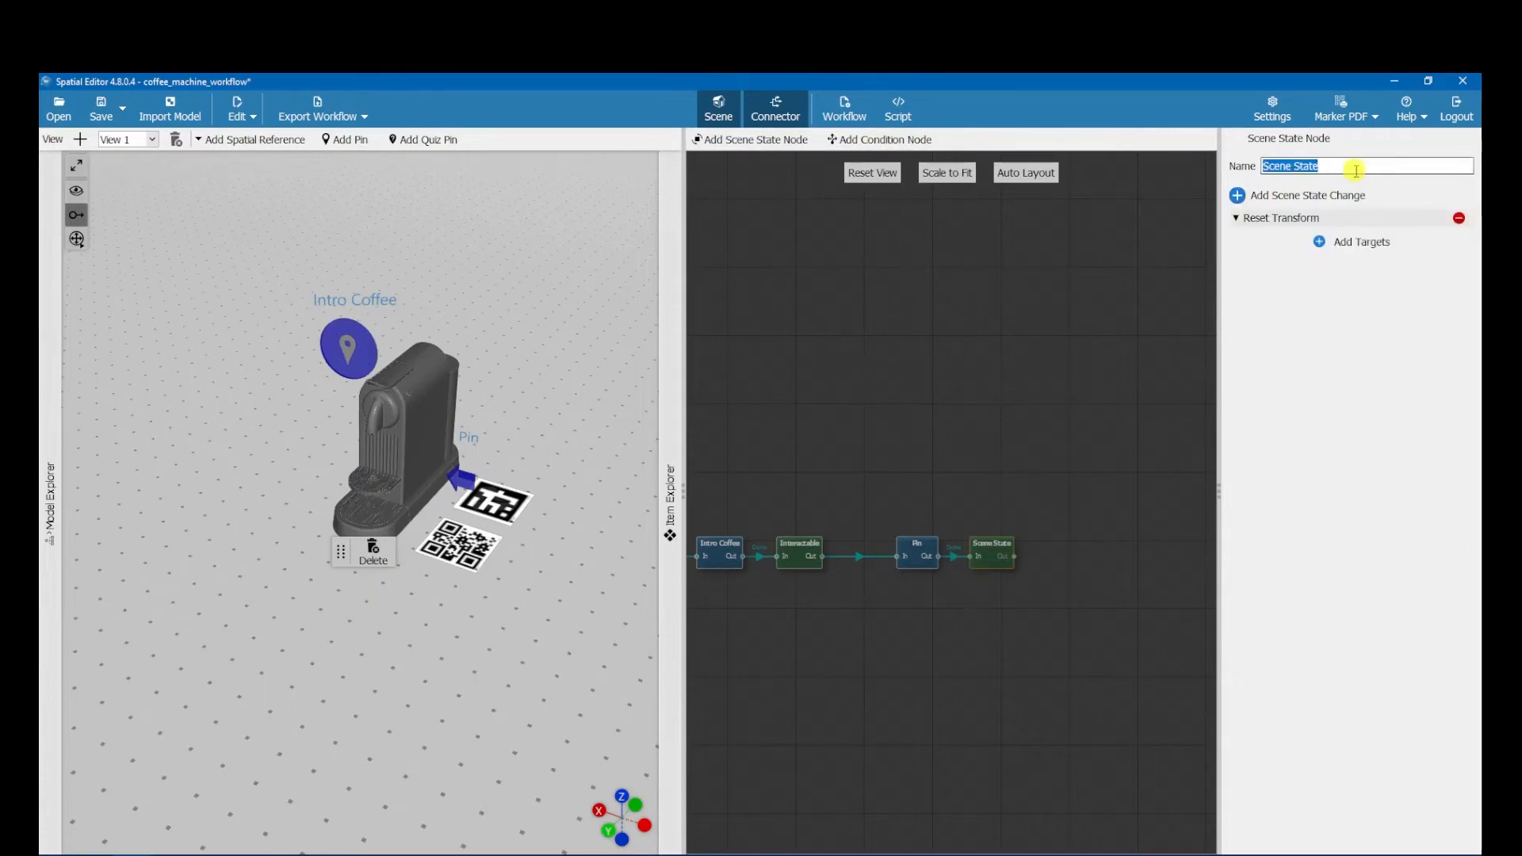
text(Reset model)
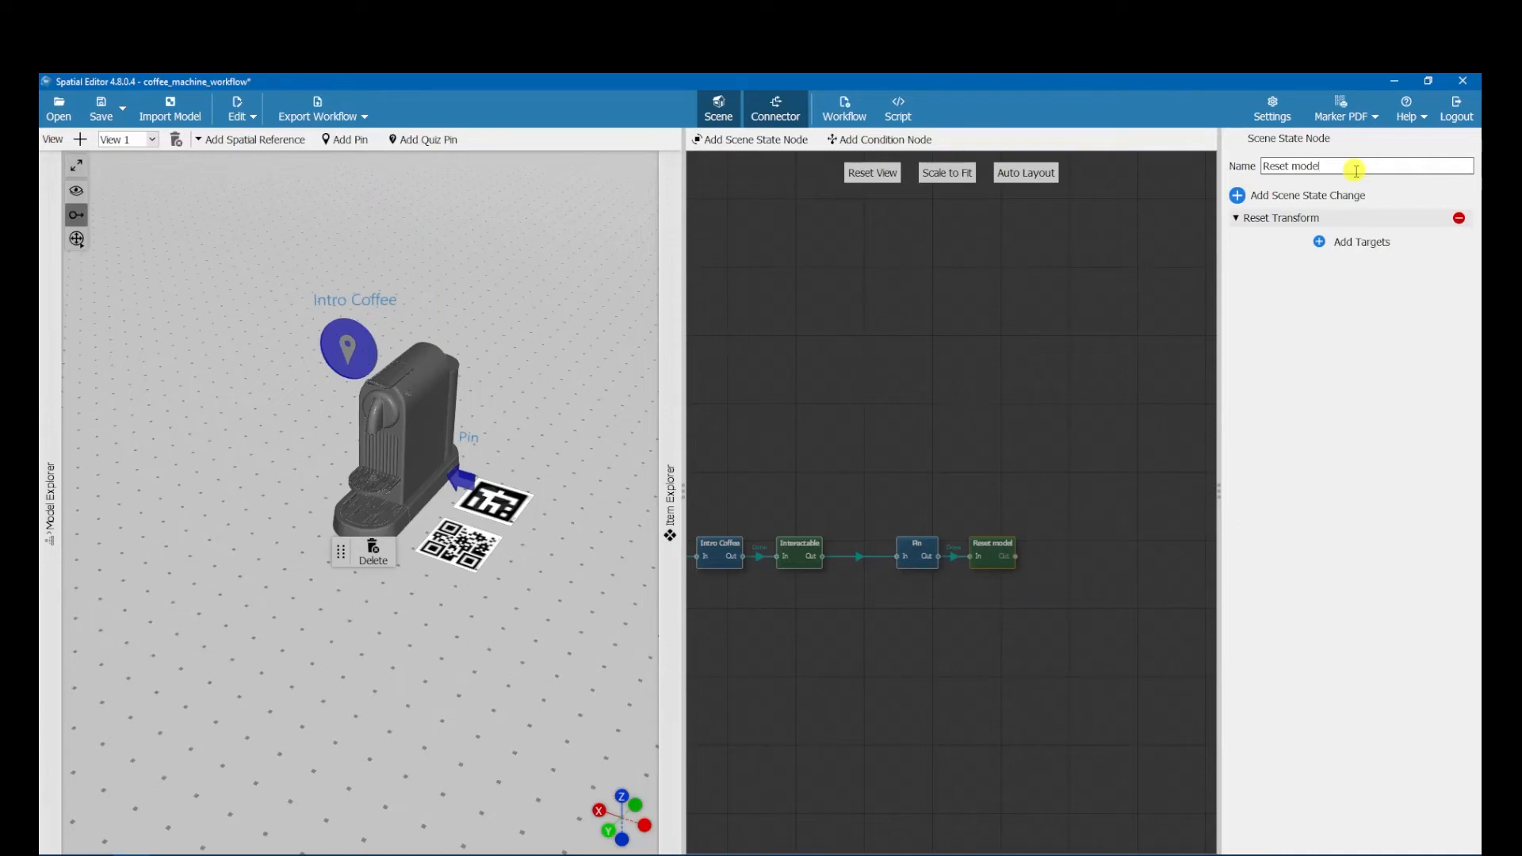
Add the Support tasse part as the Reset Transform target of the Reset model node
click(1318, 244)
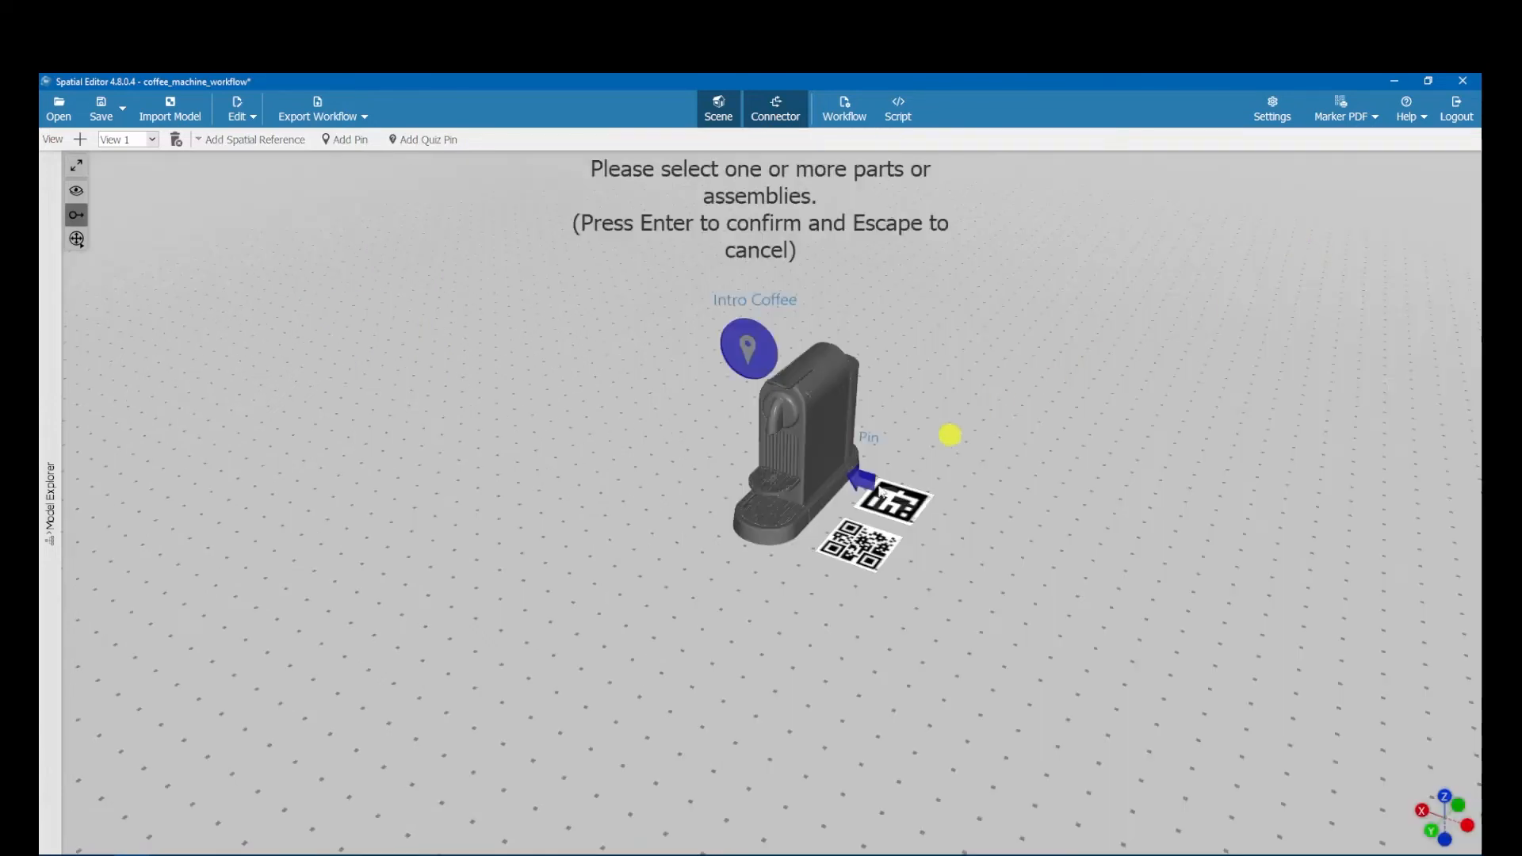
click(766, 485)
key(Return)
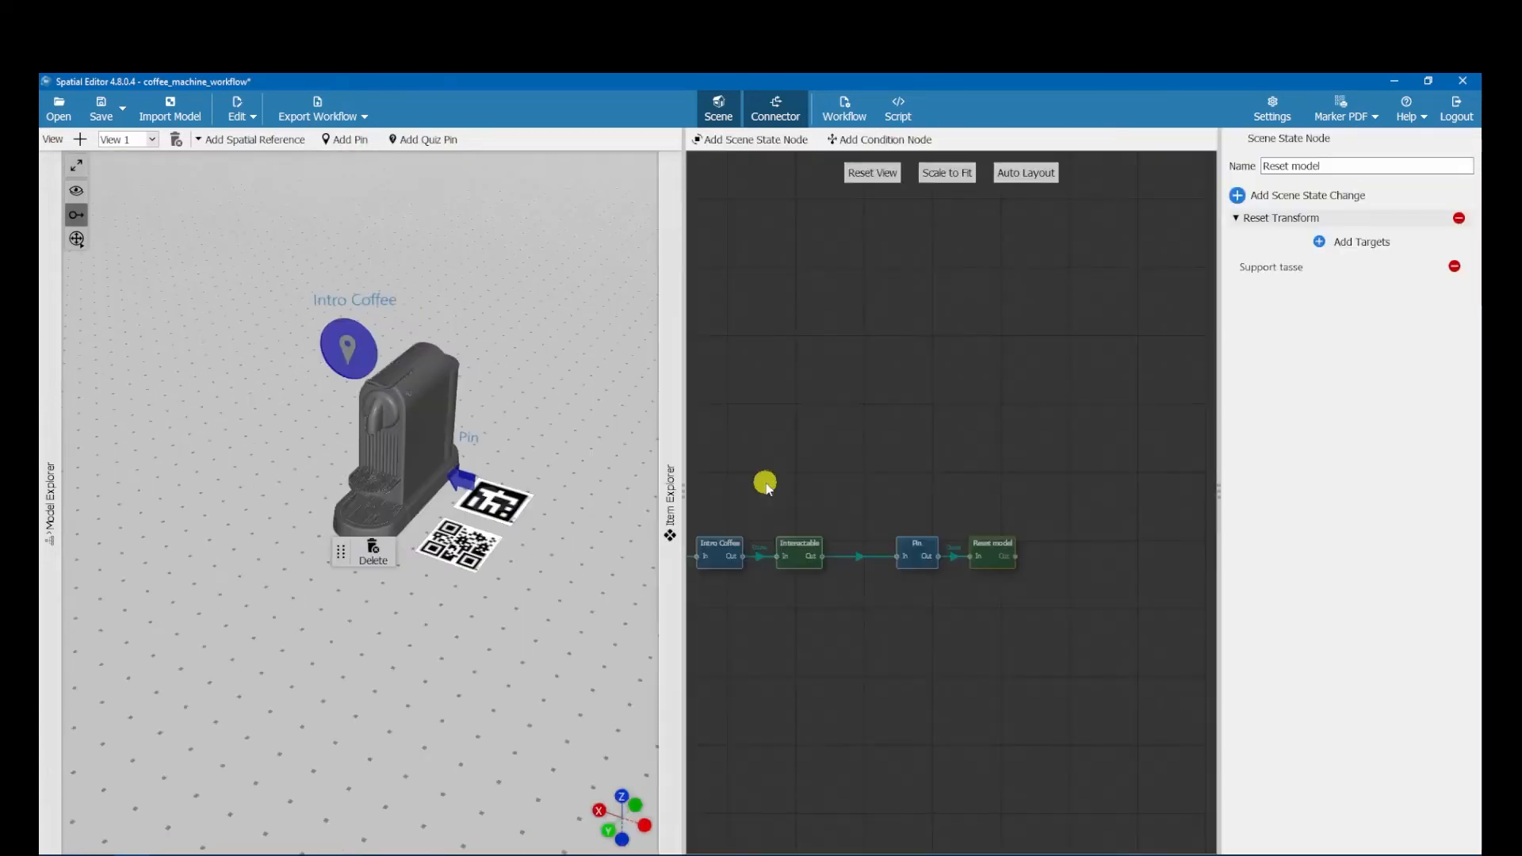
Add a condition node after the Reset model node and give it an Object Moved condition
drag(1003, 607, 935, 626)
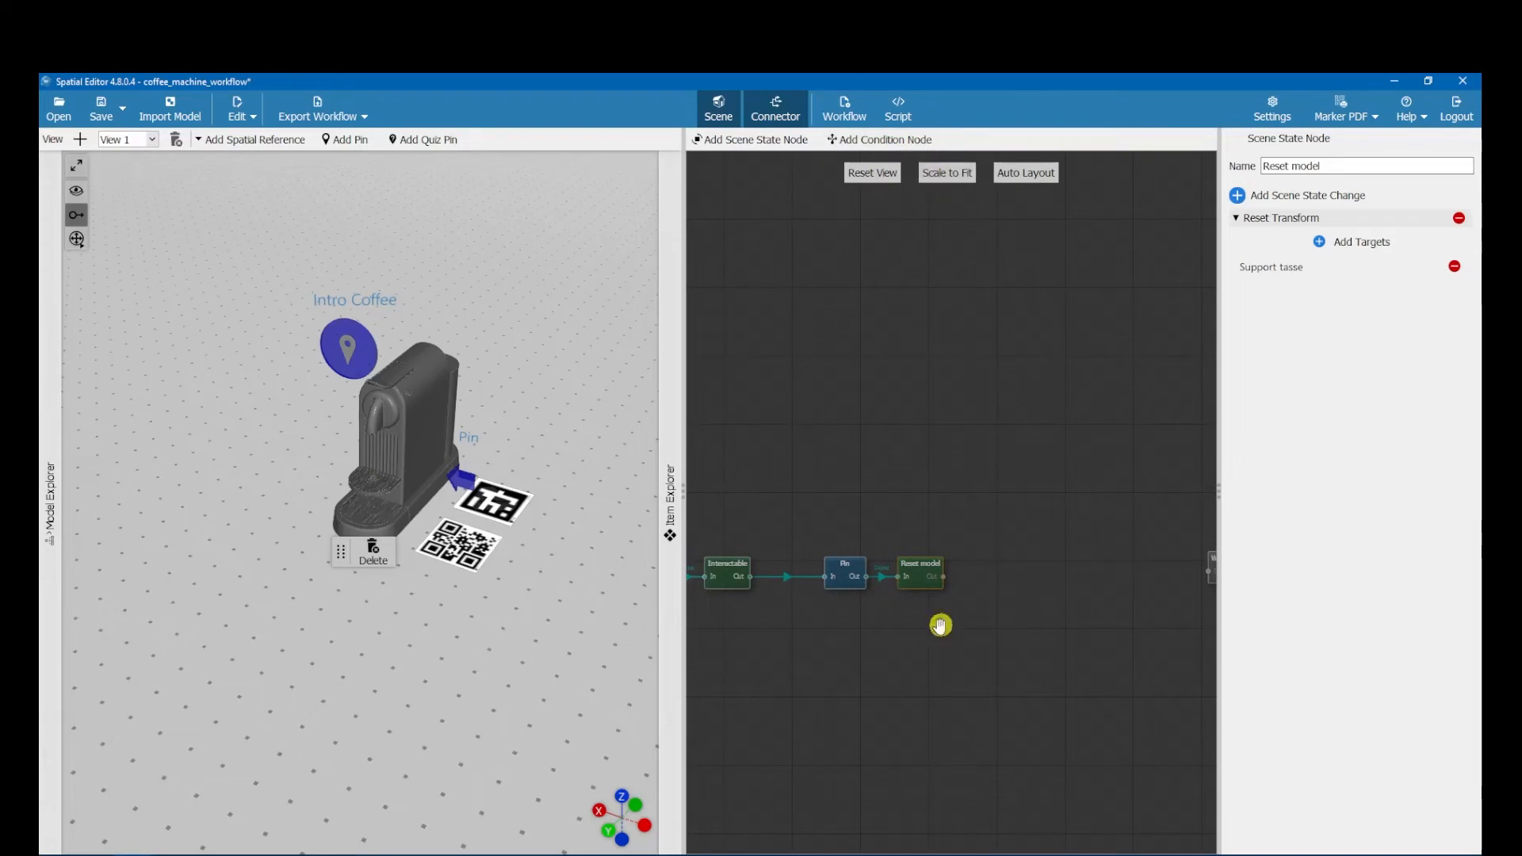
drag(949, 526, 913, 500)
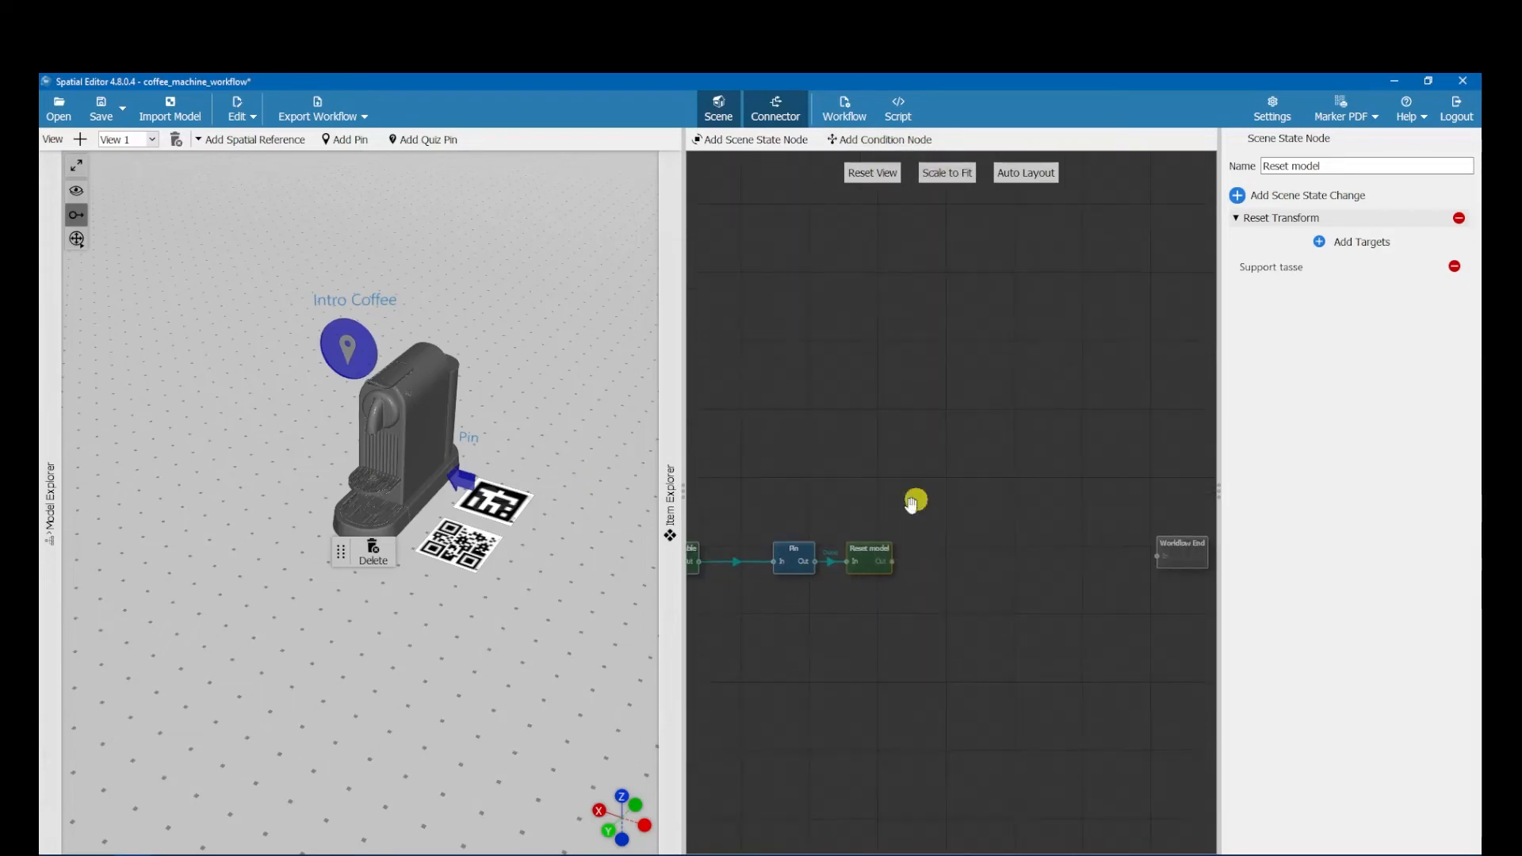
click(870, 560)
click(877, 140)
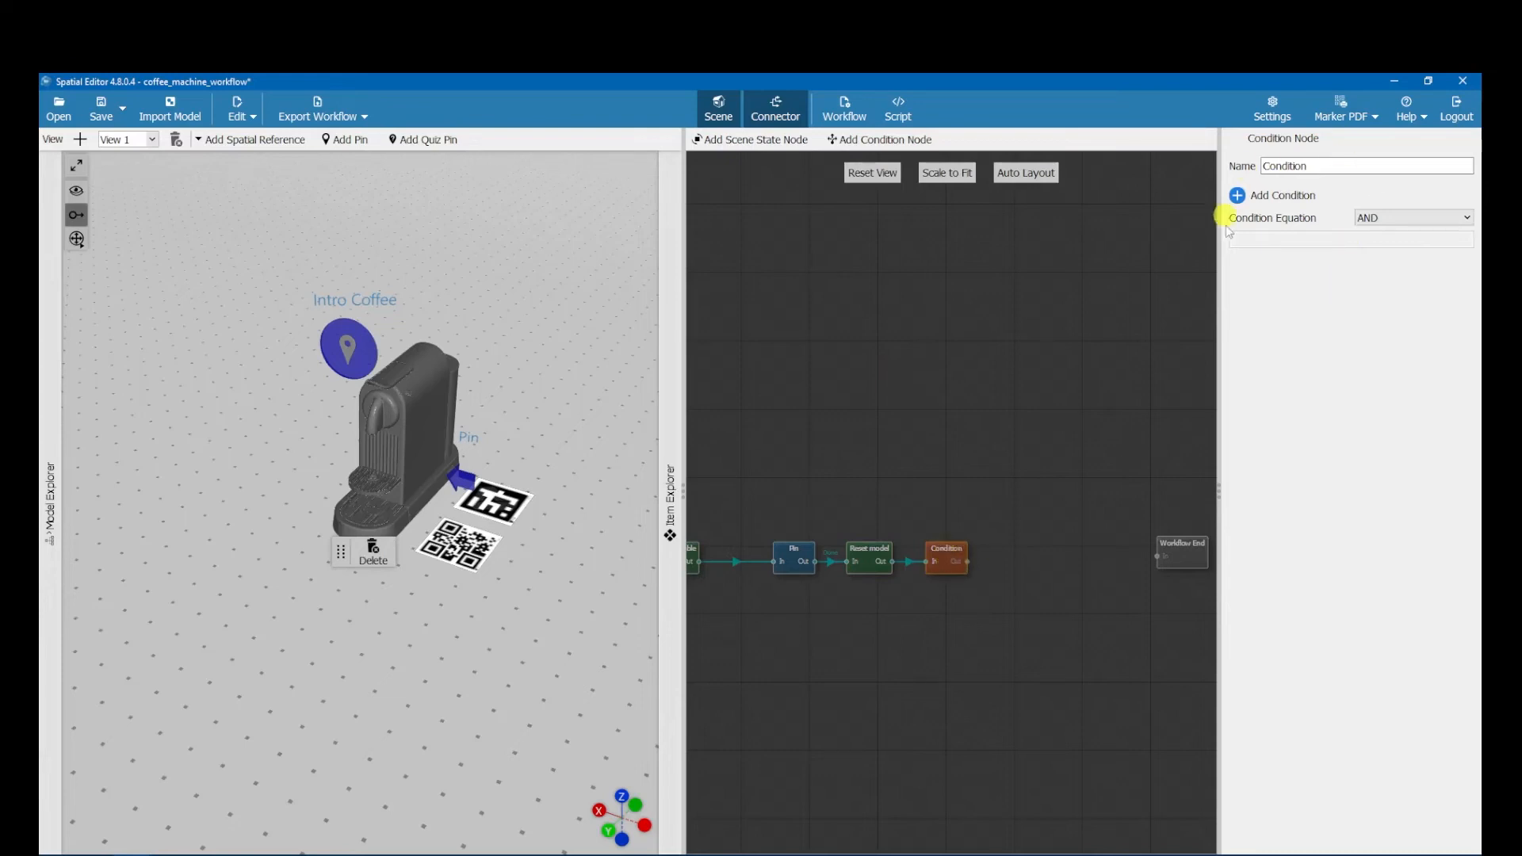
click(1237, 195)
click(1261, 217)
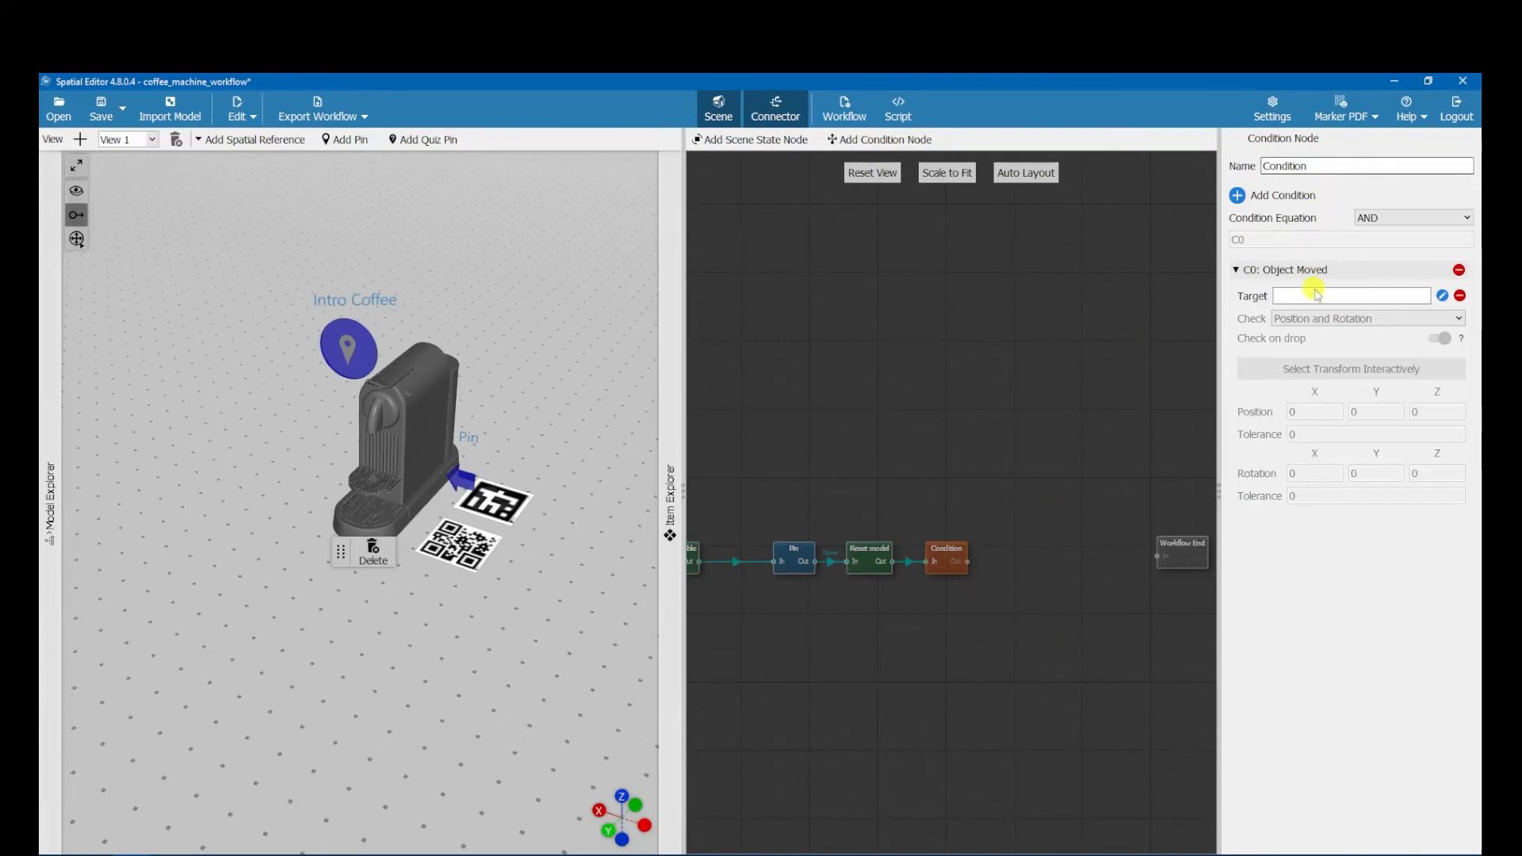
Set the Levier part as the condition's target and name the condition node "Was the lever opened?"
click(1442, 296)
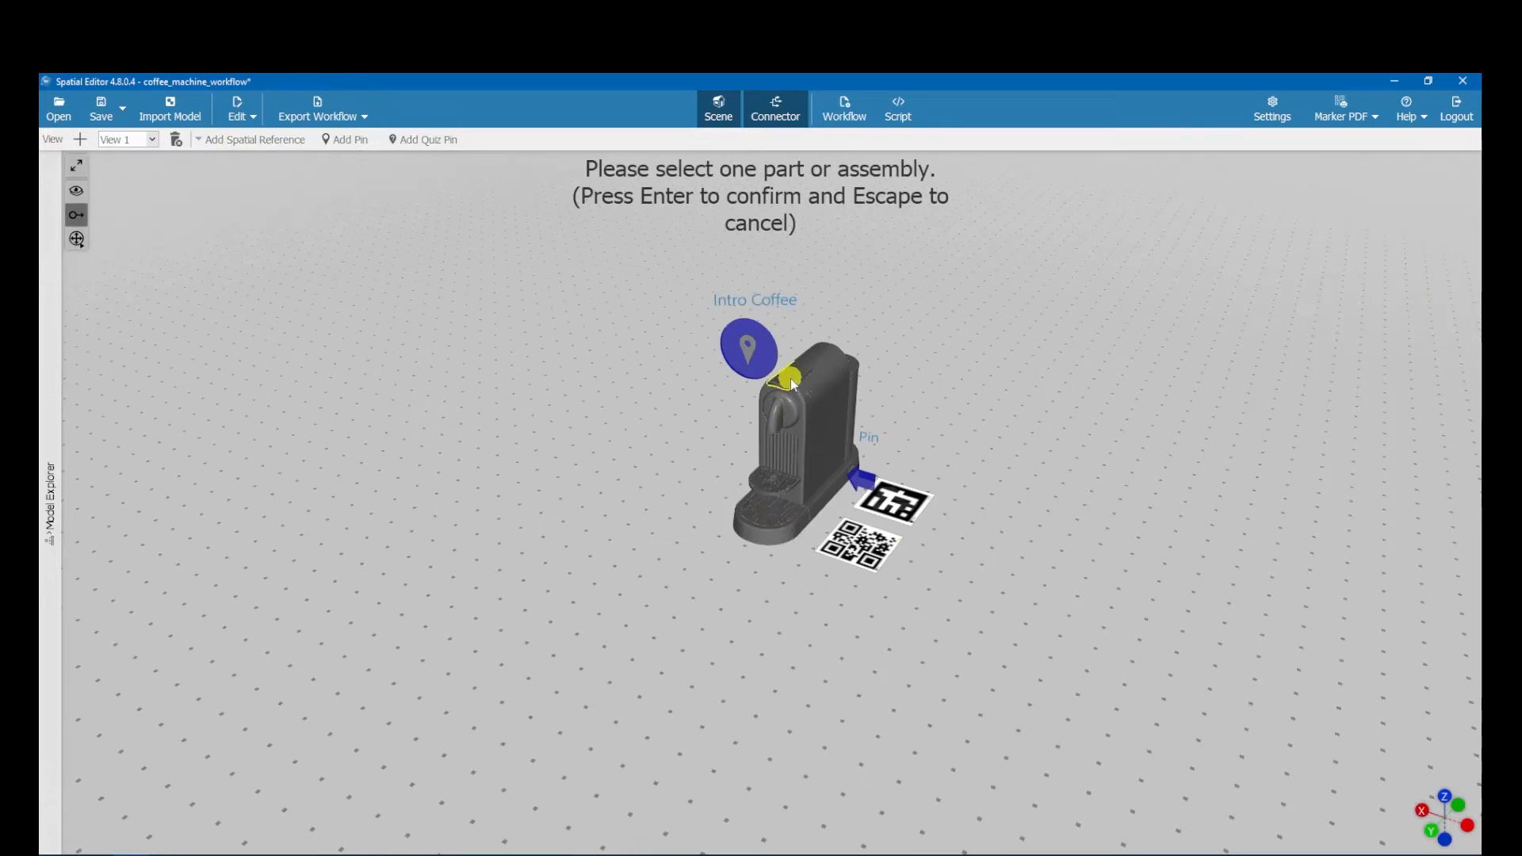
key(Return)
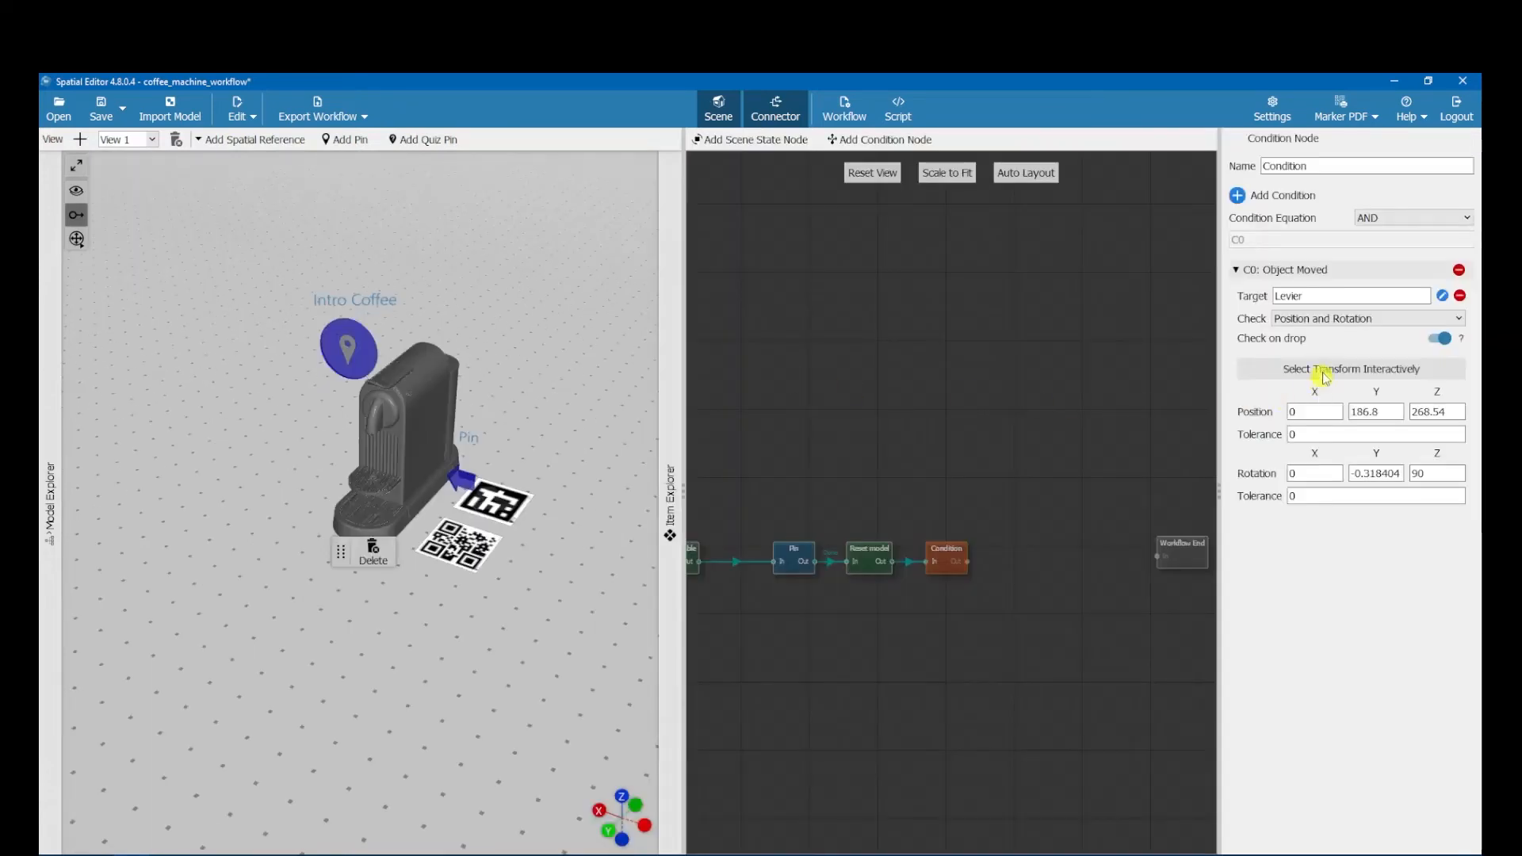
double_click(1338, 168)
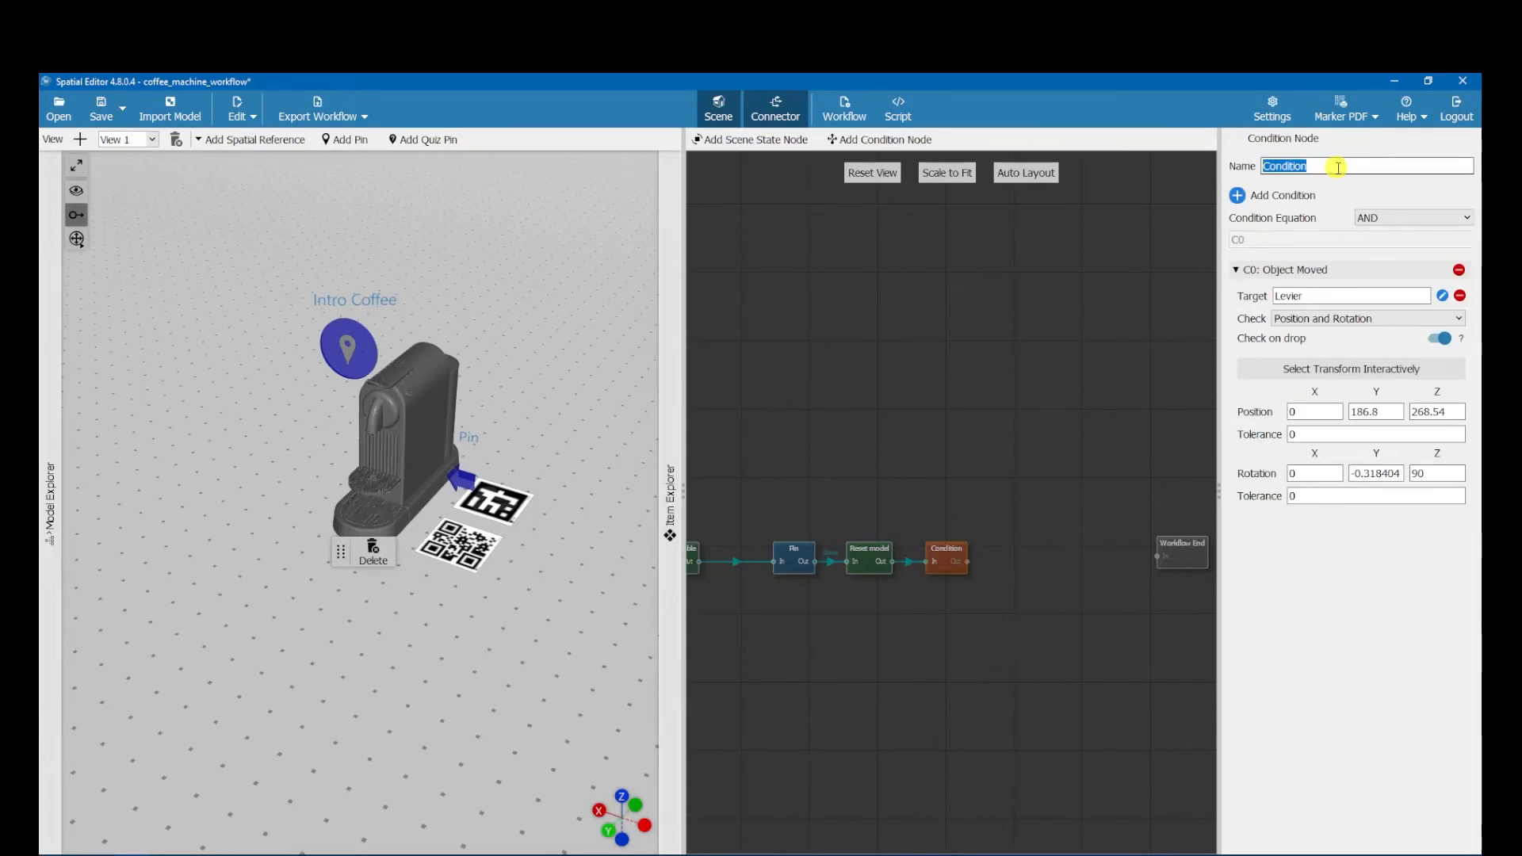
text(Was the )
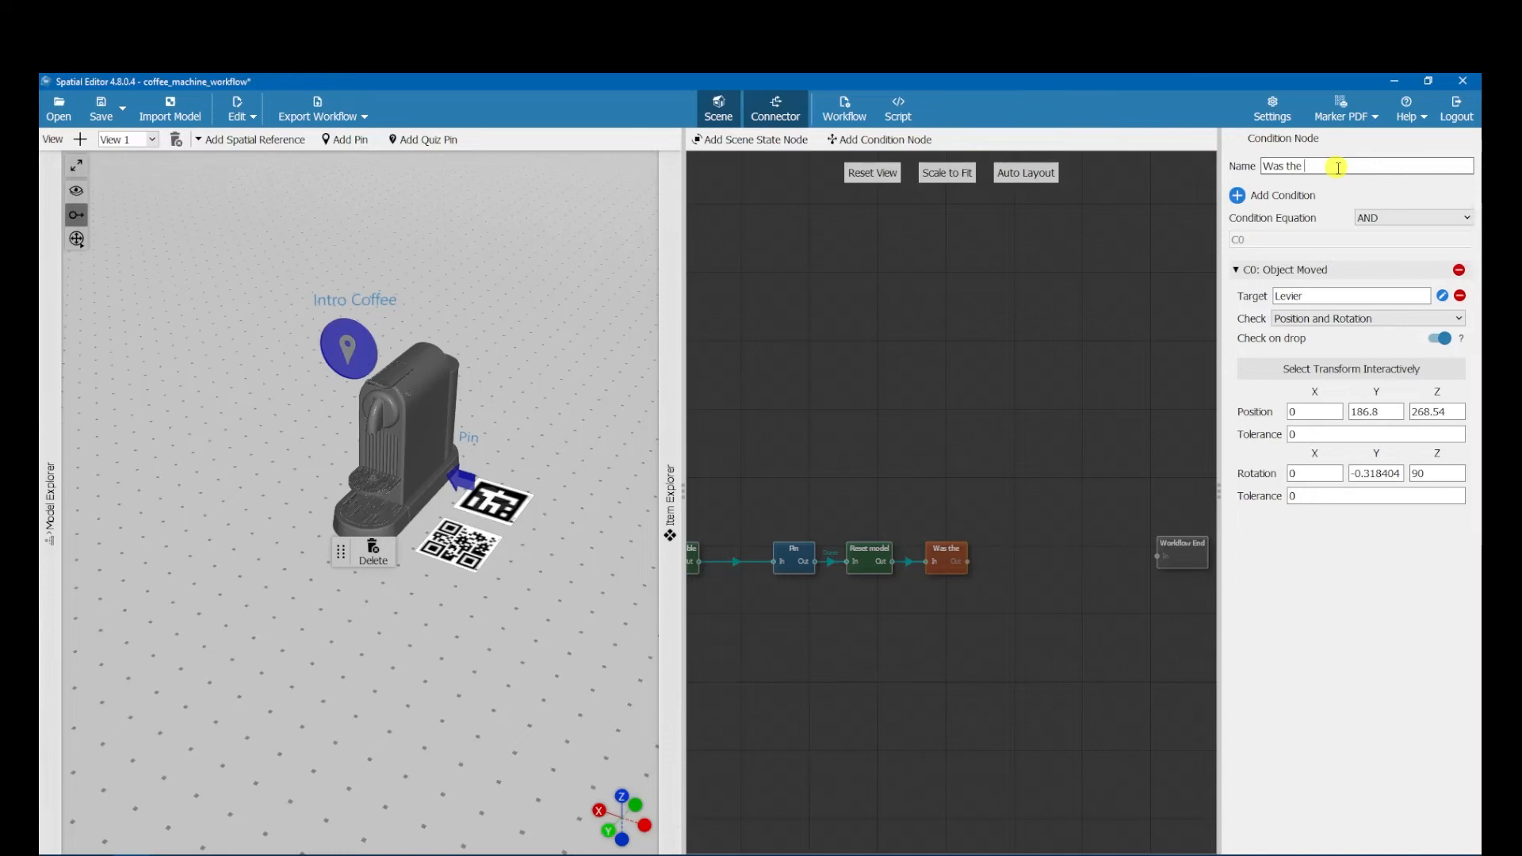
text(lever opened?)
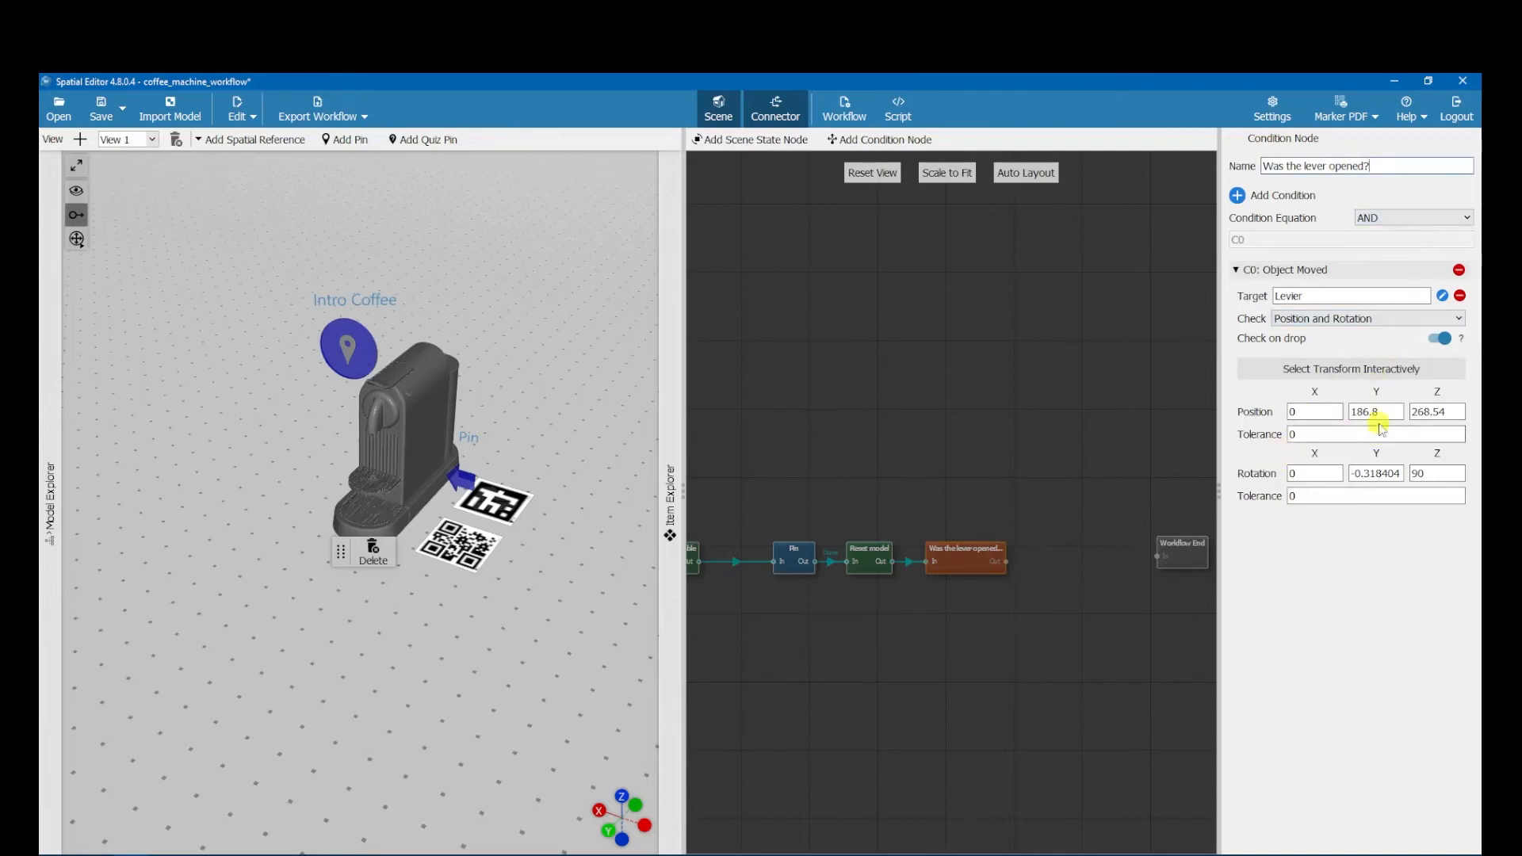
Set the lever condition to check Rotation only, with a Y rotation of 90
click(1348, 318)
click(1322, 347)
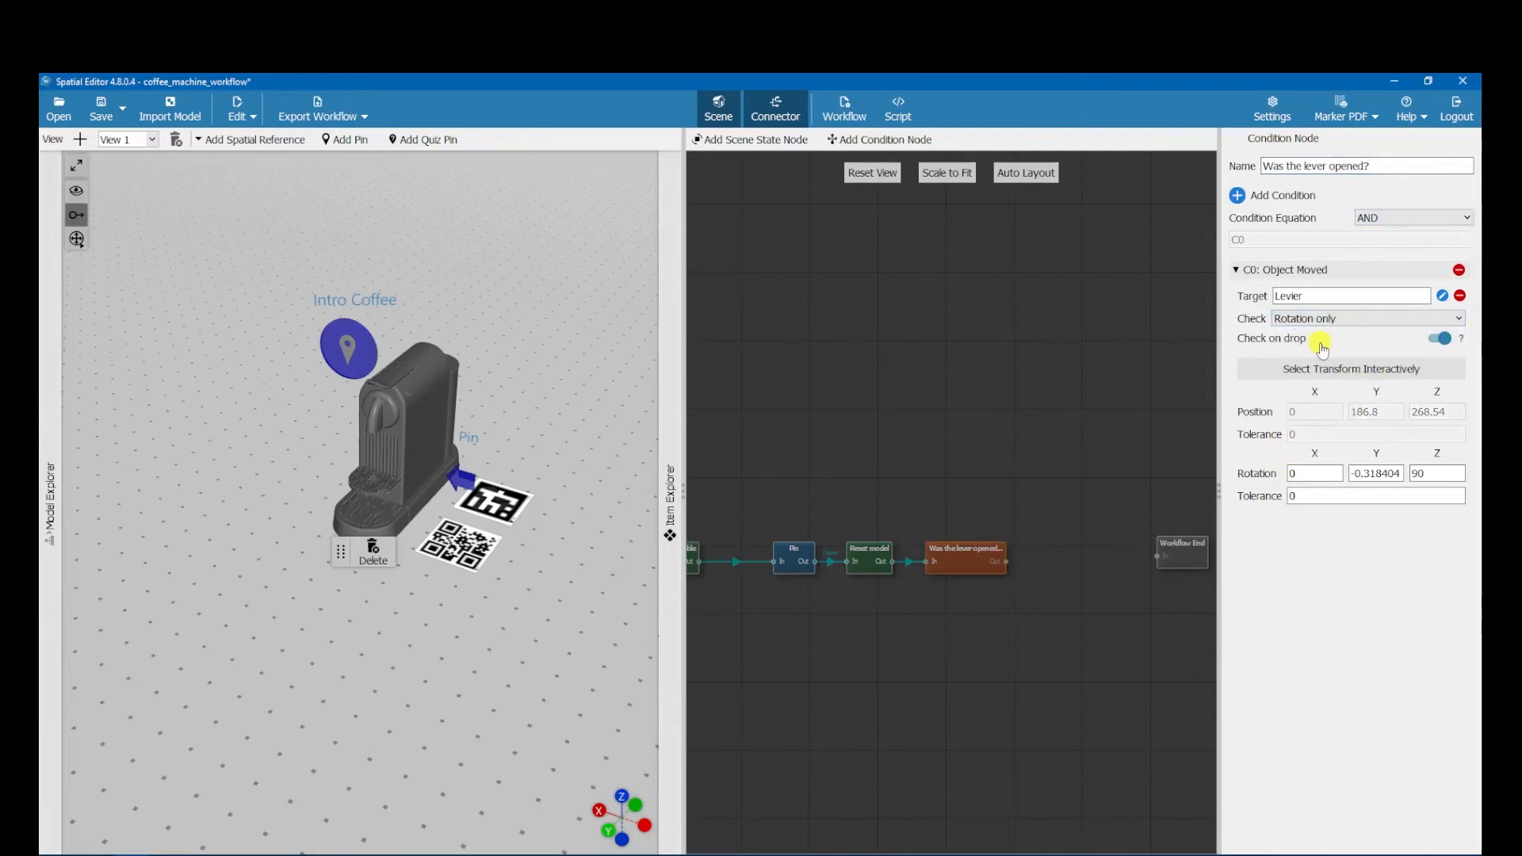
double_click(1370, 470)
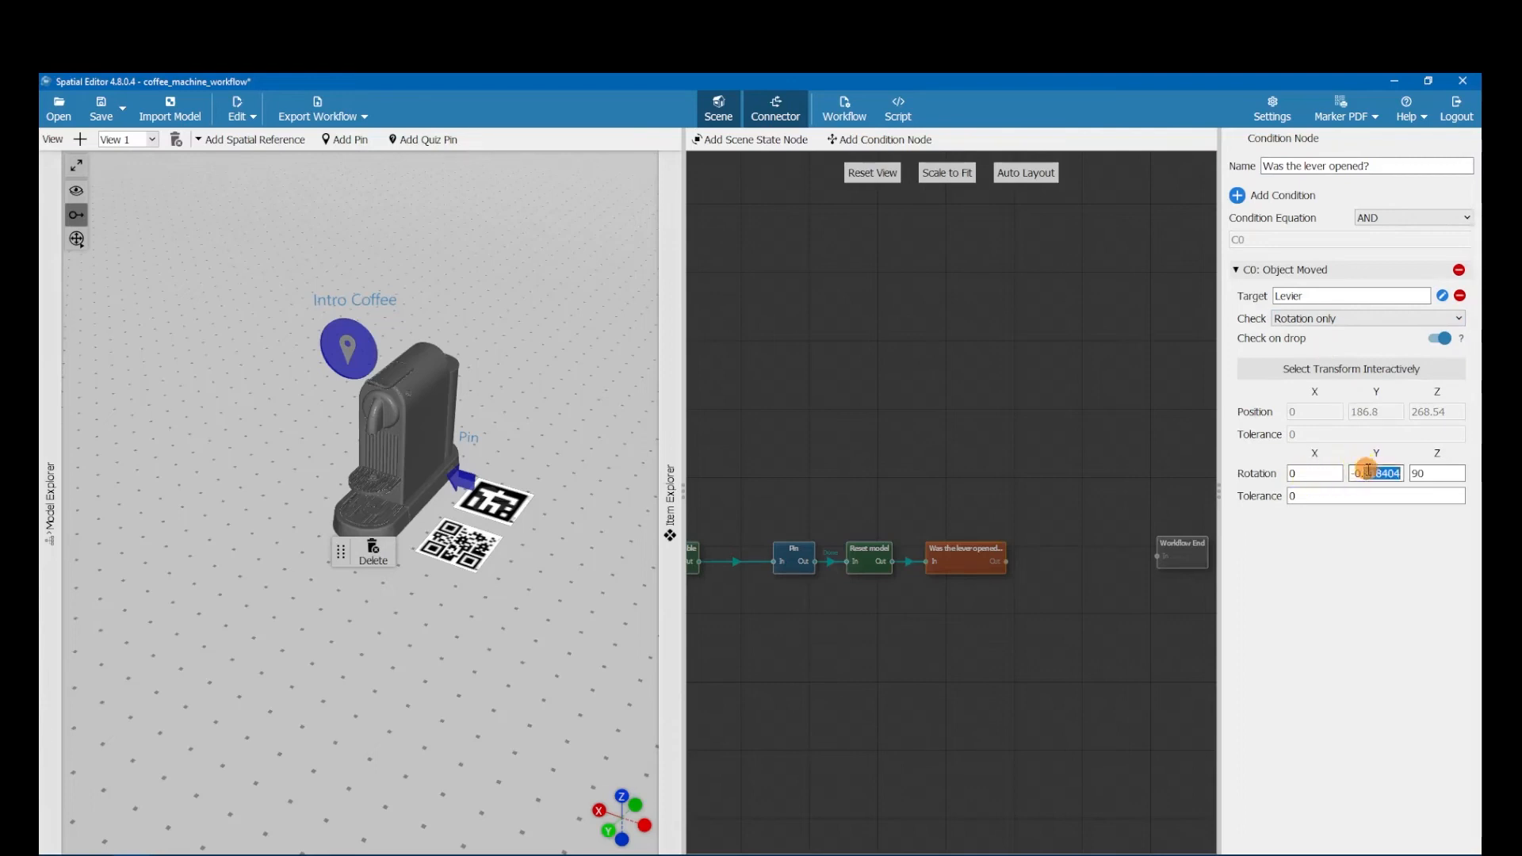
text(90)
Rotate the lever to about 0.63 in Y with its gizmo and set the lever condition's rotation tolerance to 10
click(367, 369)
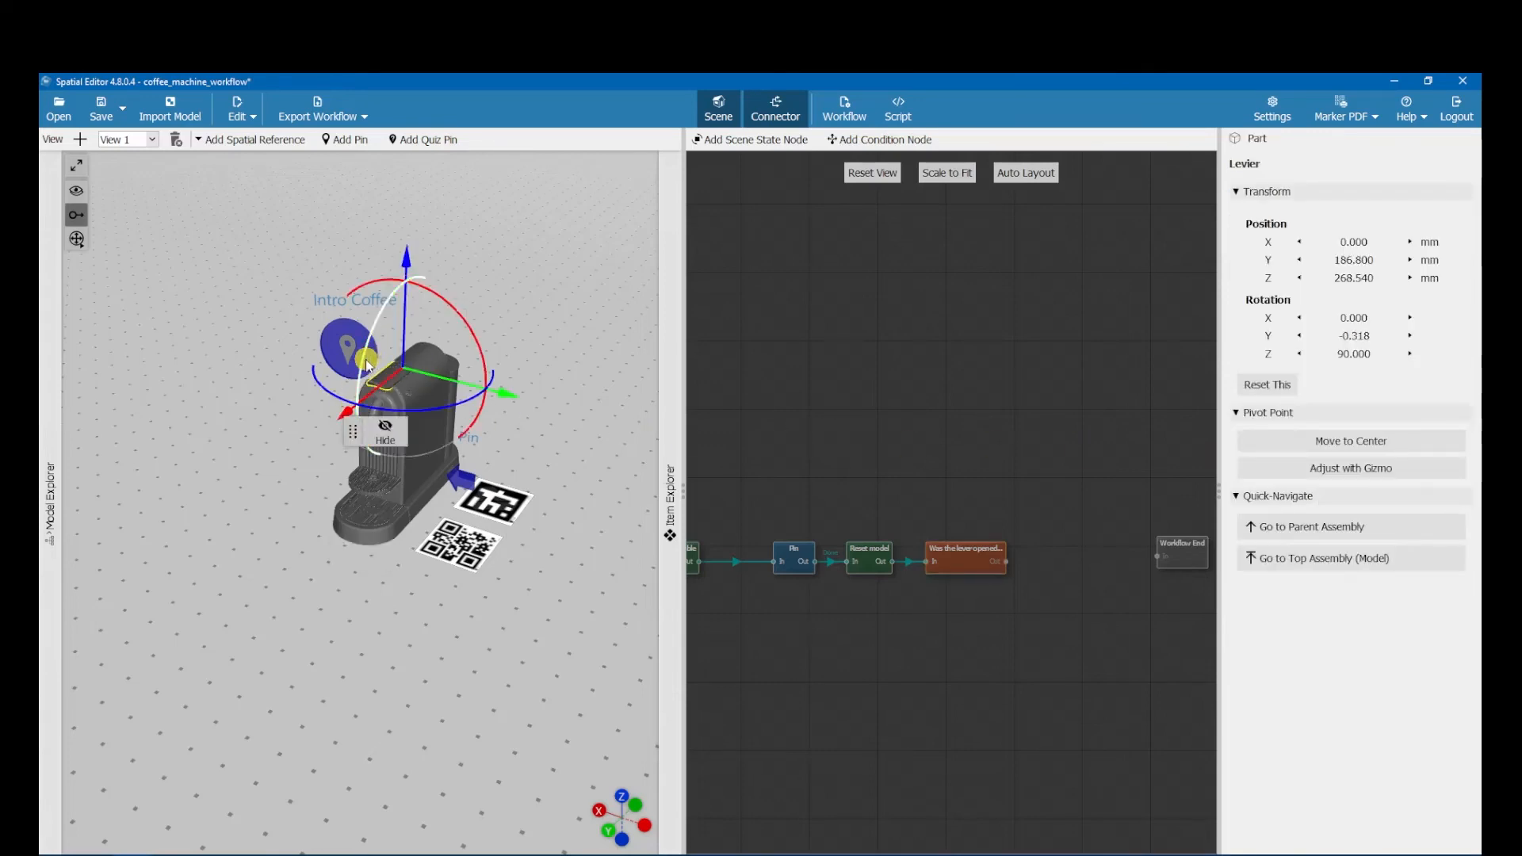
mouse_move(366, 368)
mouse_down()
mouse_move(419, 312)
mouse_move(383, 366)
mouse_up()
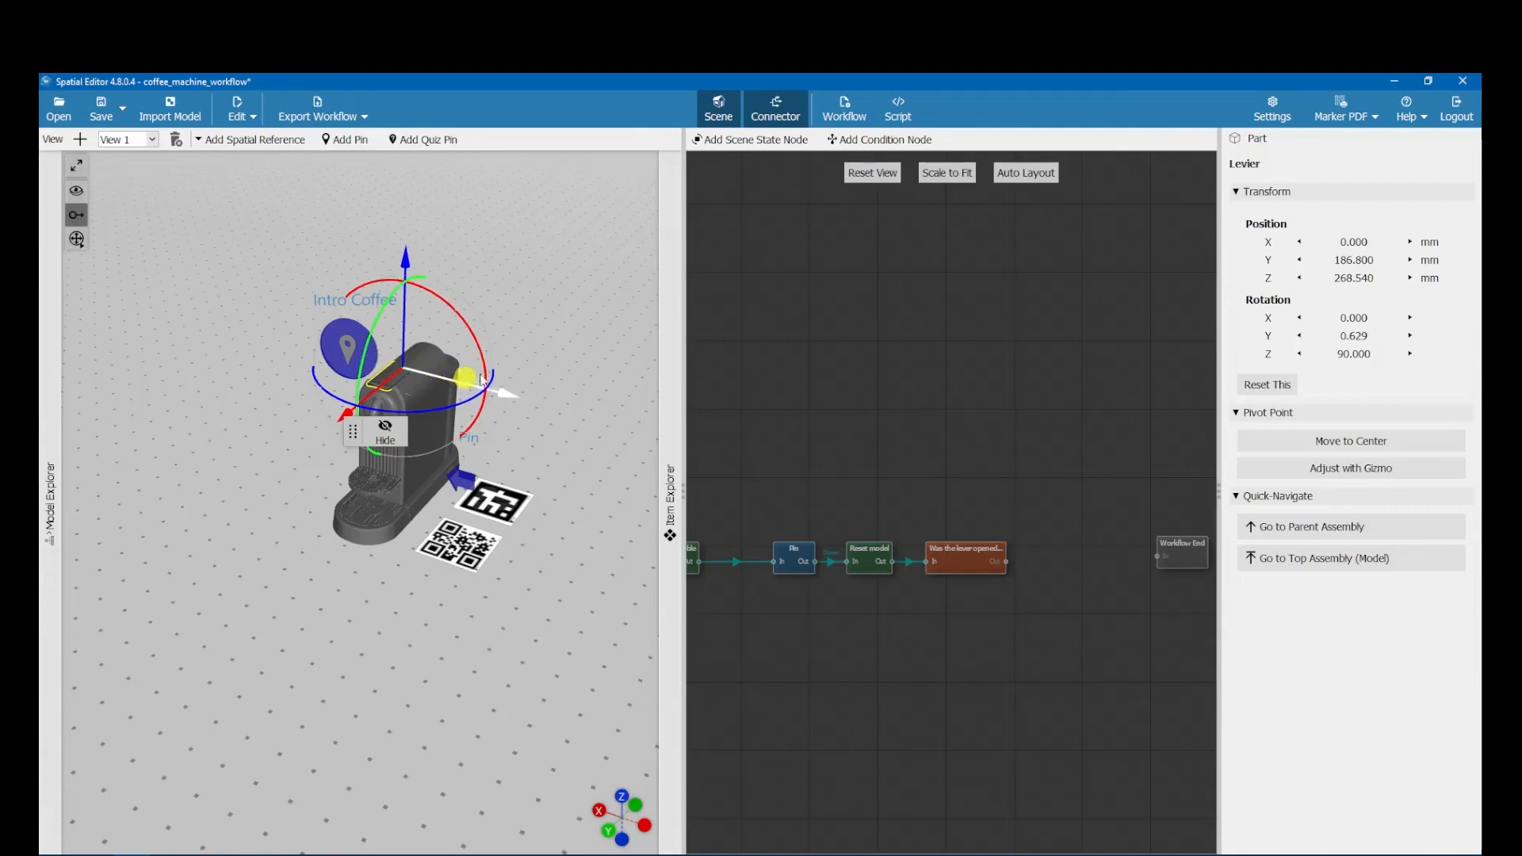
click(983, 560)
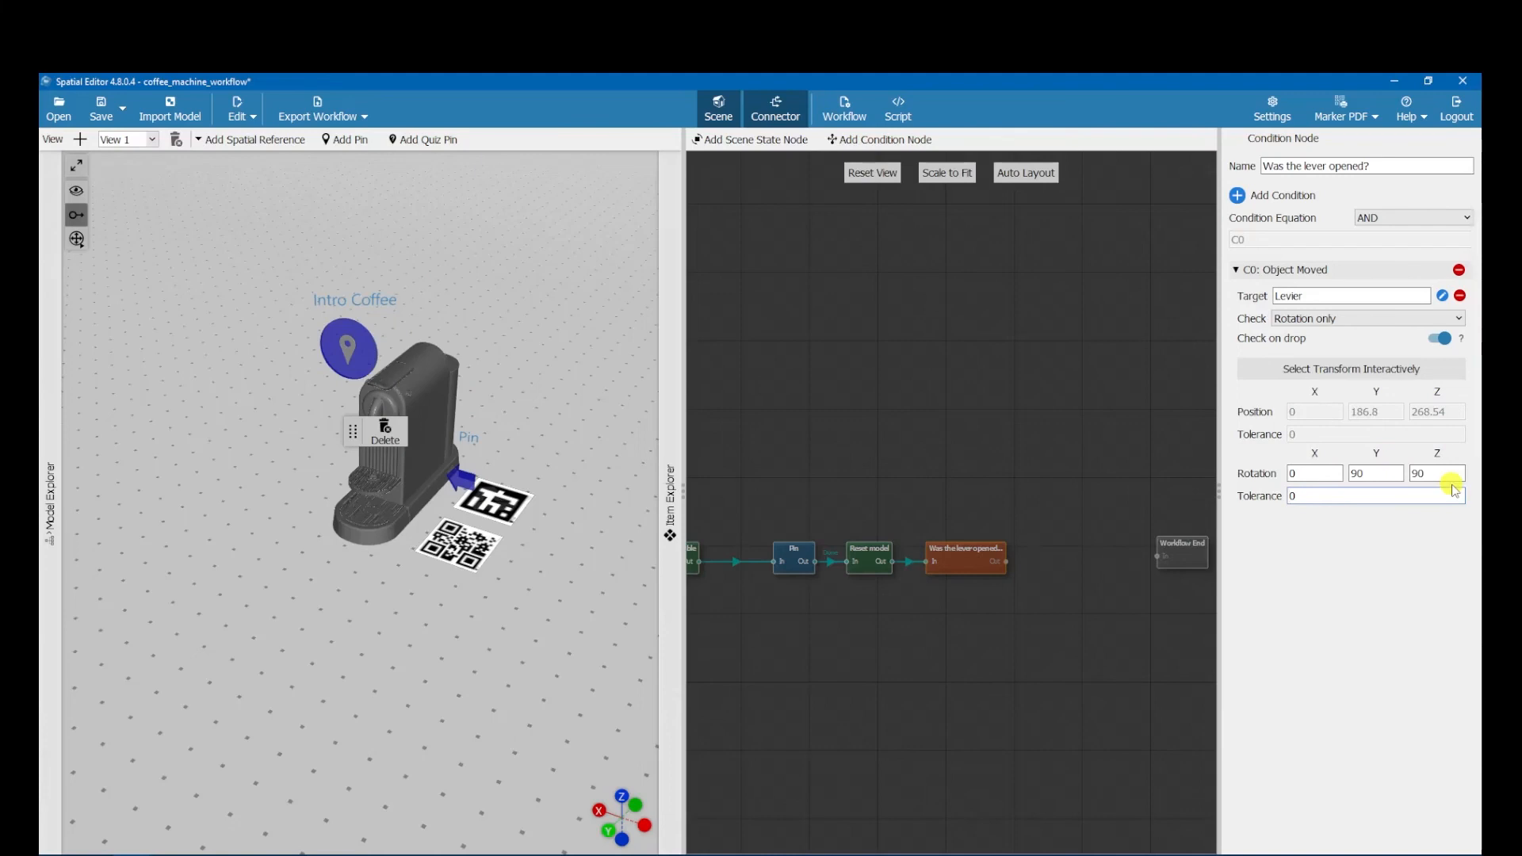
text(1)
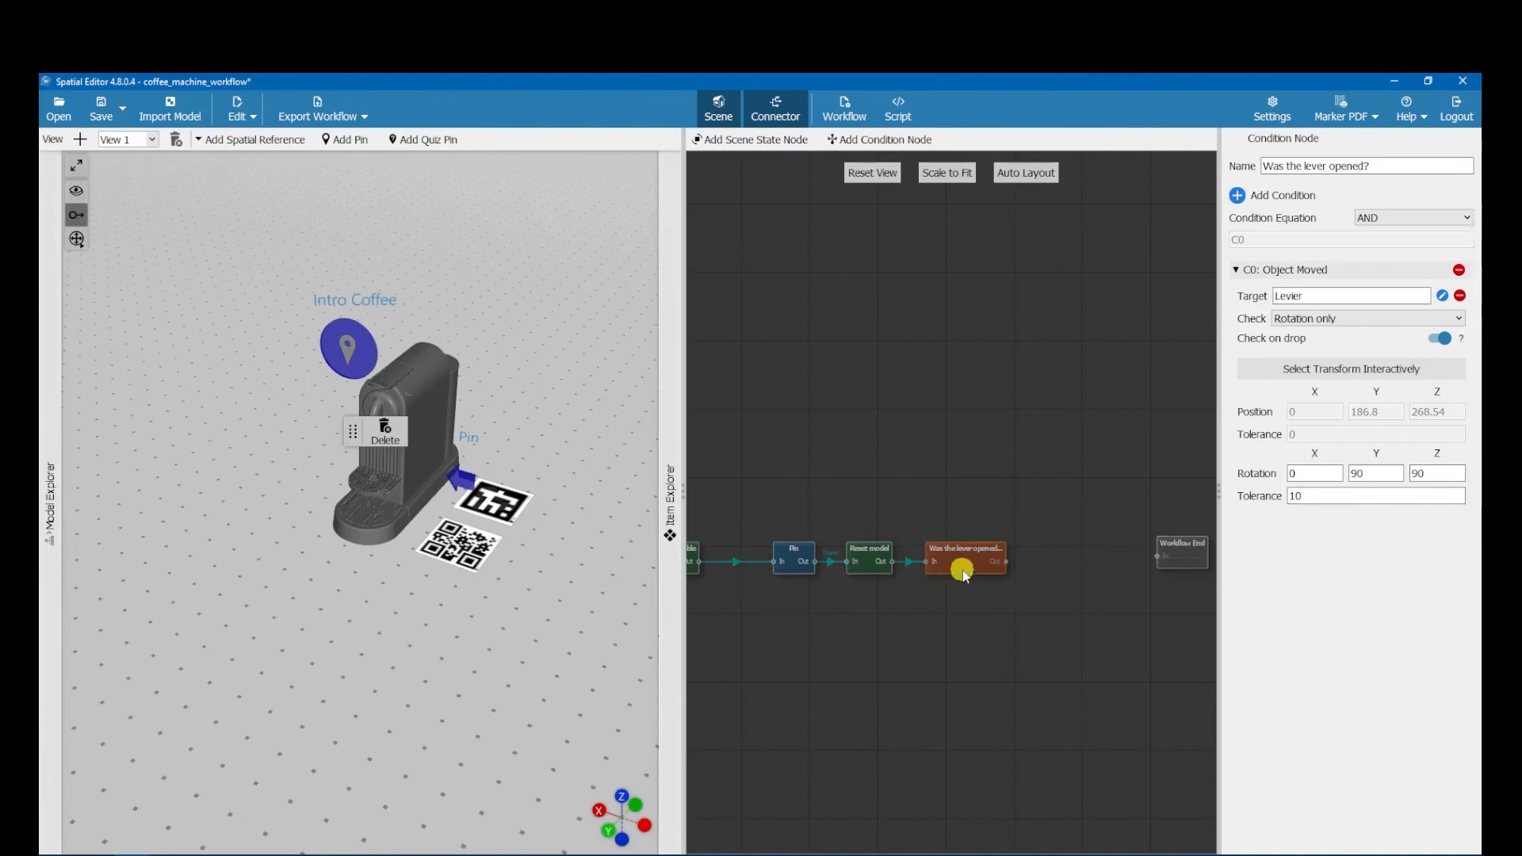
Connect the "Was the lever opened?" node to Workflow End and move the end node closer to it
drag(1007, 562, 1161, 556)
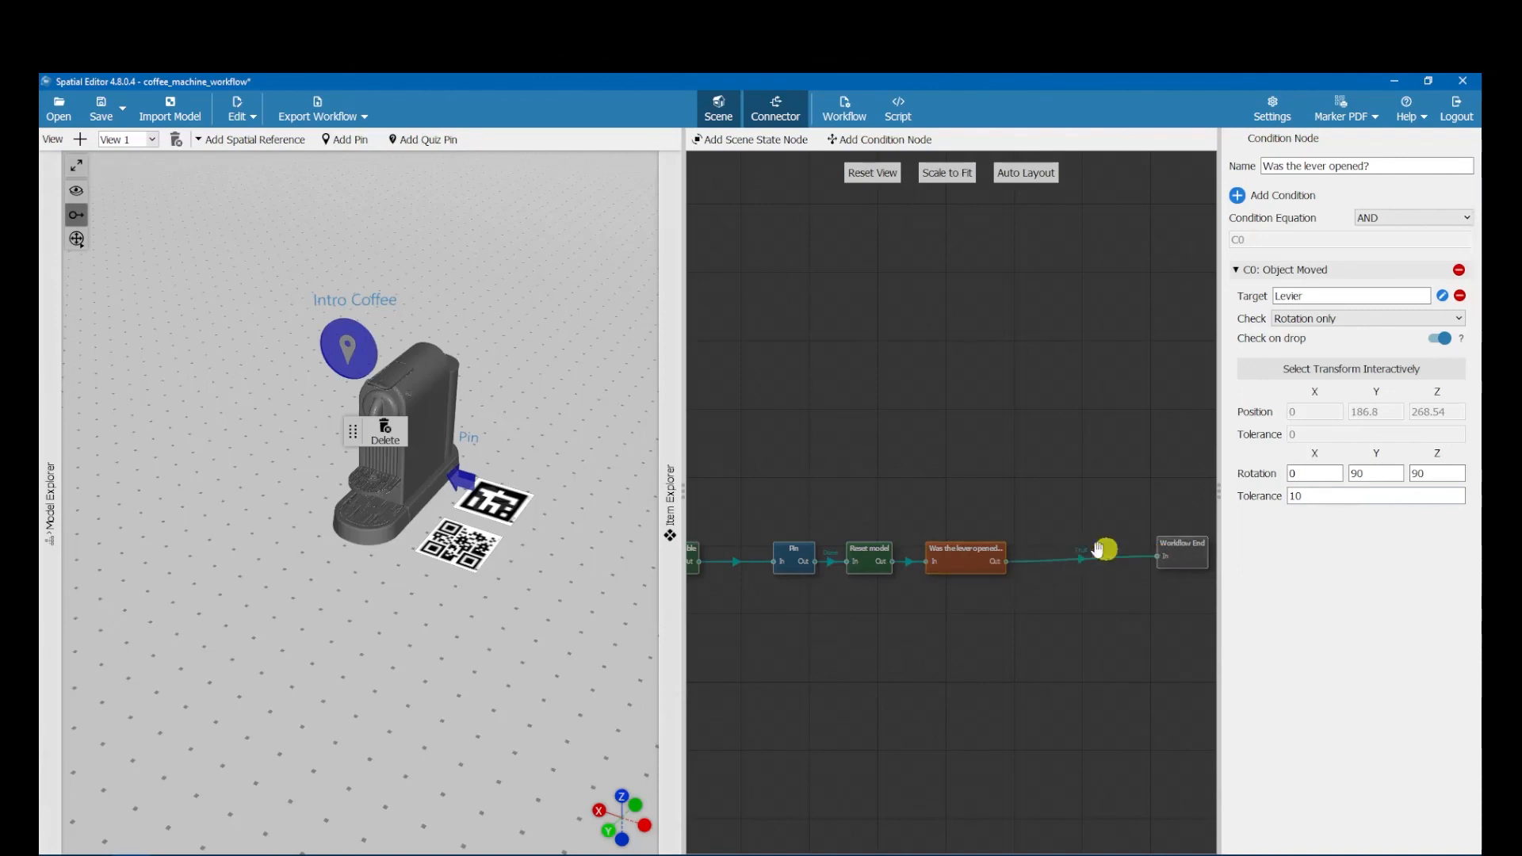
click(1077, 561)
click(1078, 561)
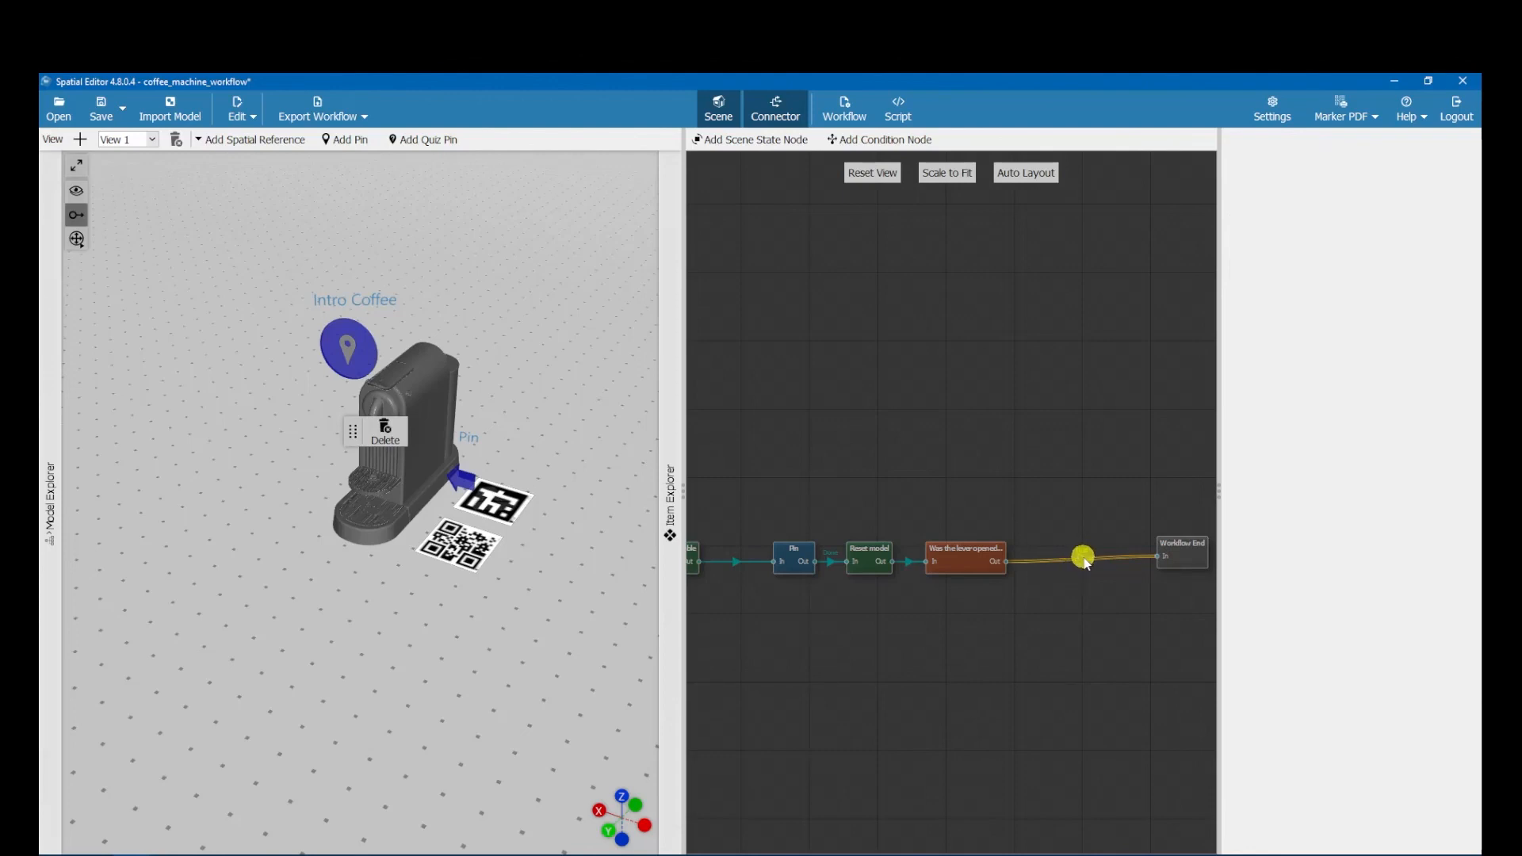
drag(1191, 554, 1118, 564)
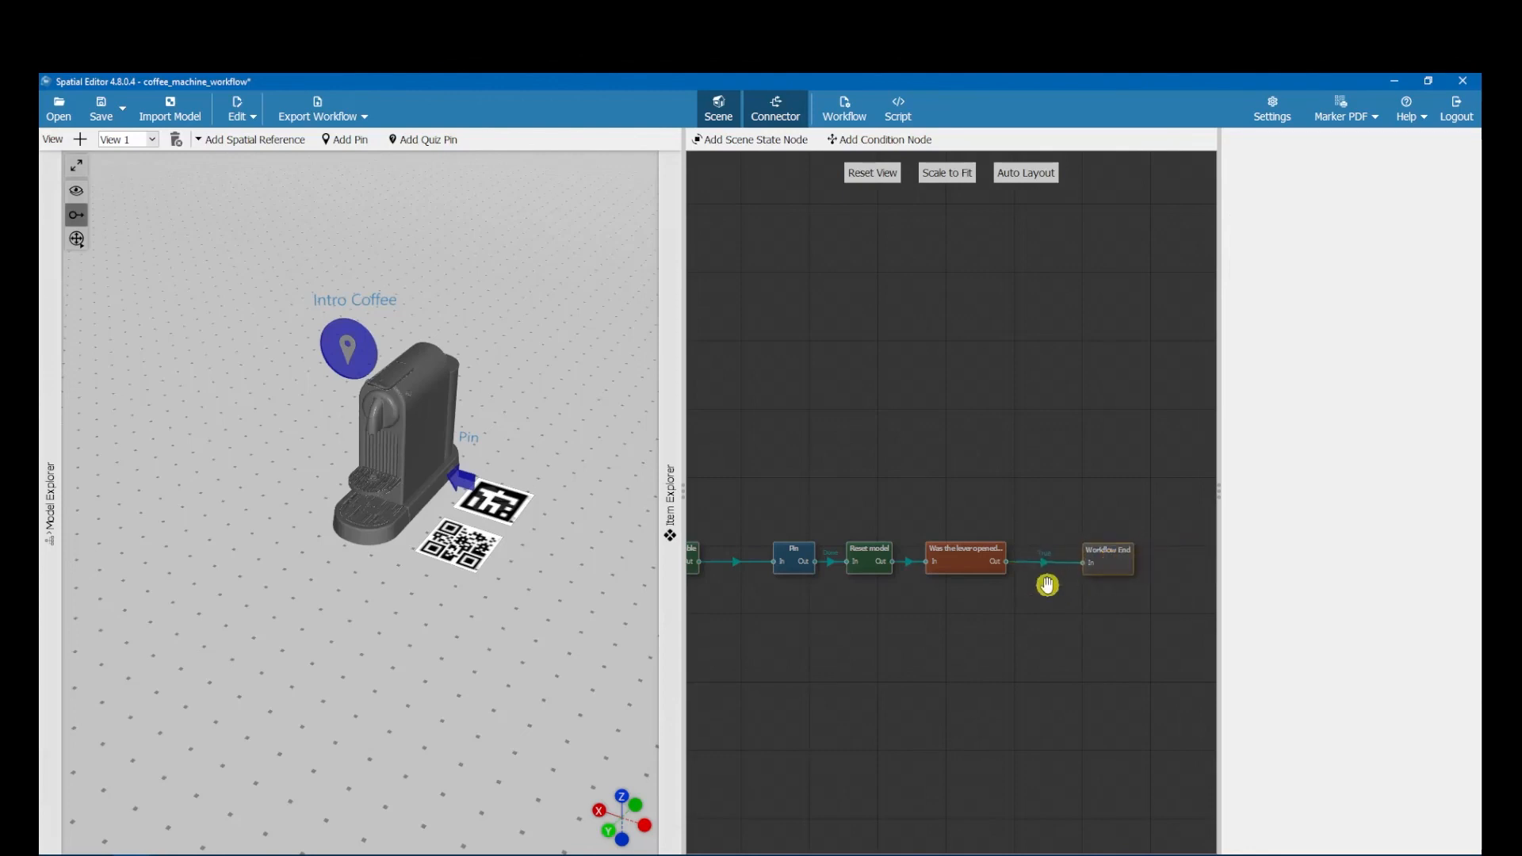